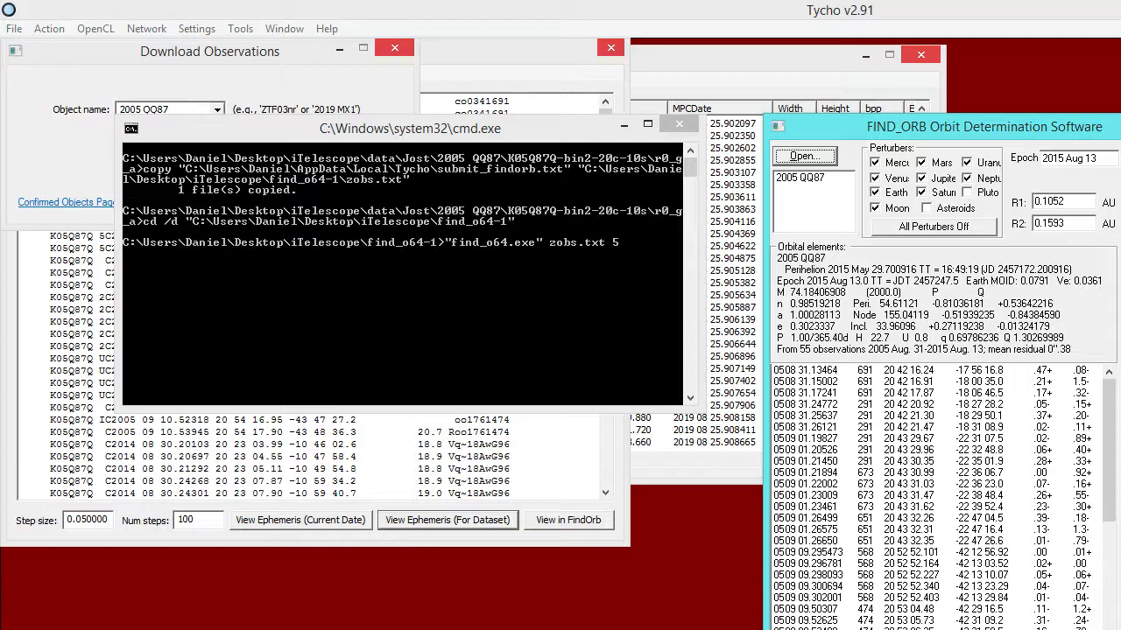
# Run the observation filter on the 2005 QQ87 orbit solution in Find_Orb and close the program.
pyautogui.moveTo(922, 127); pyautogui.dragTo(588, 47)
pyautogui.moveTo(778, 429); pyautogui.dragTo(779, 629)
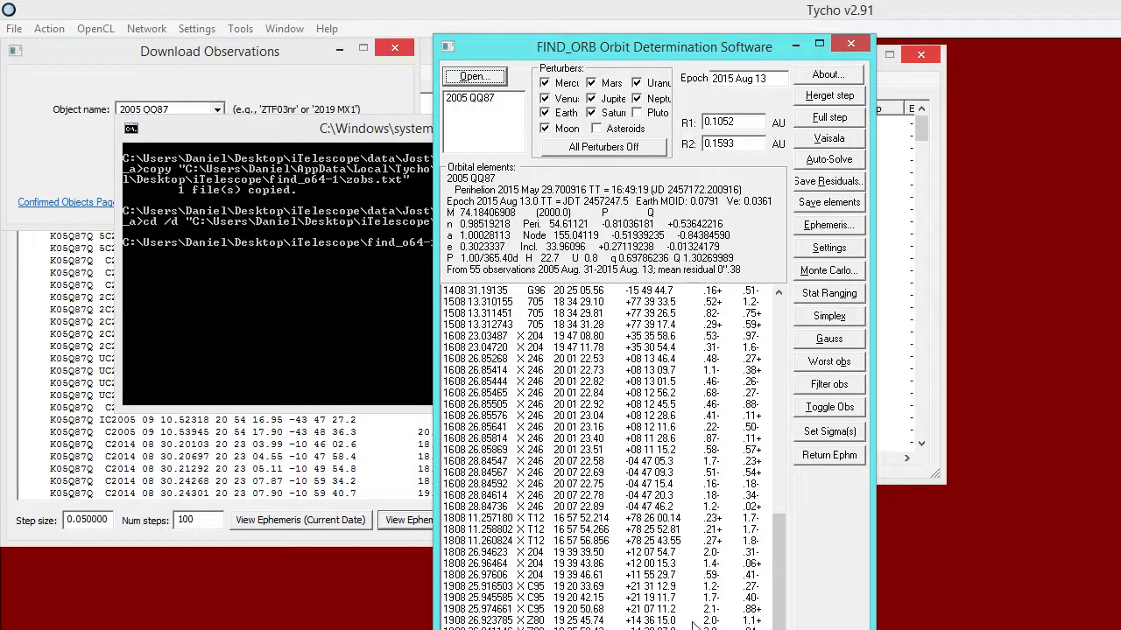
pyautogui.moveTo(616, 55); pyautogui.dragTo(566, 41)
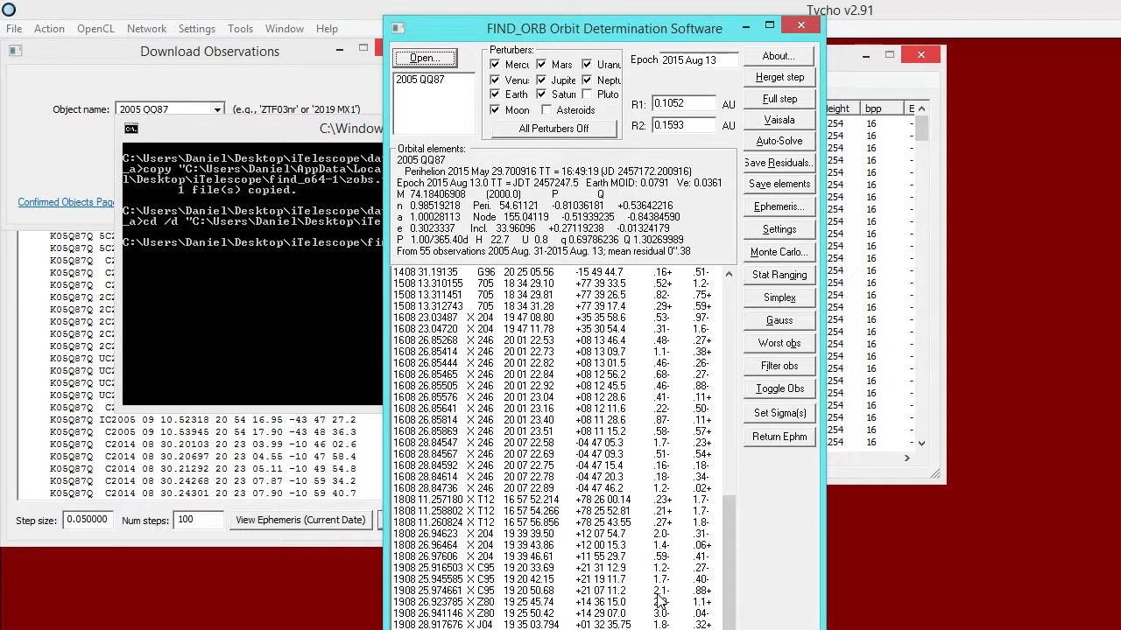
pyautogui.click(773, 375)
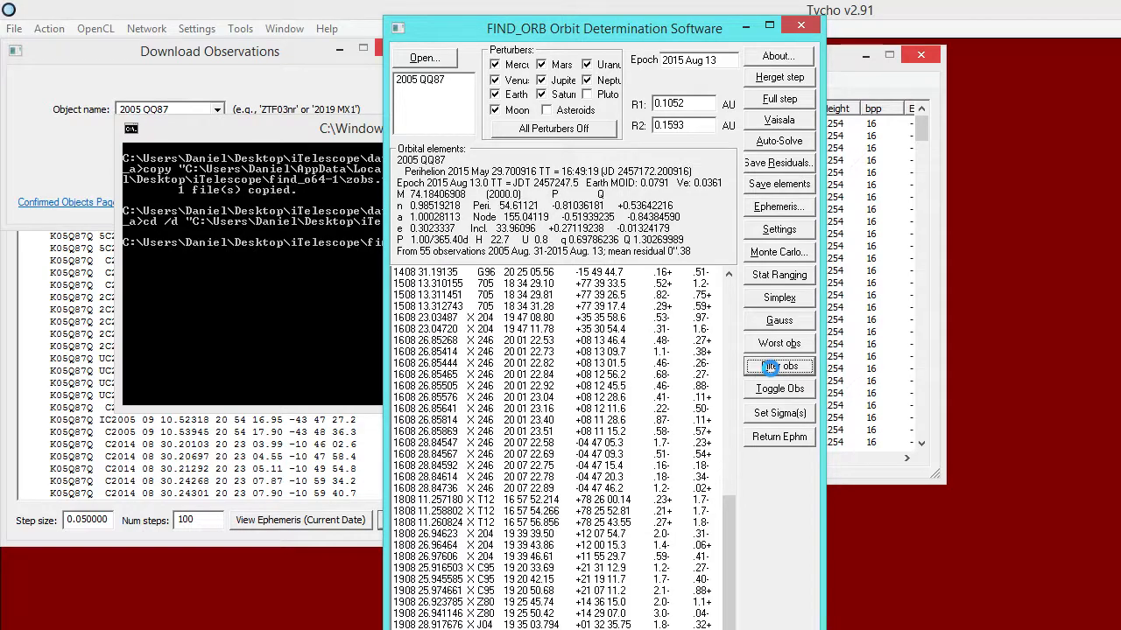
pyautogui.click(774, 375)
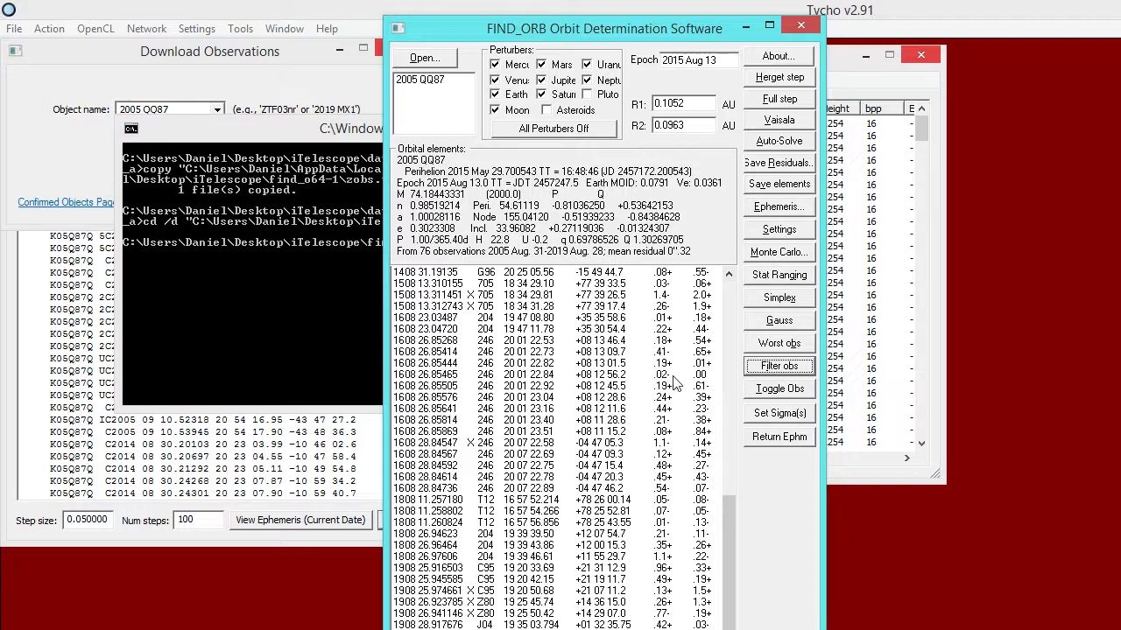
pyautogui.click(802, 26)
# Look over the image capture dates in the Image Manager, moving its window clear of the other windows.
pyautogui.moveTo(488, 59); pyautogui.dragTo(315, 111)
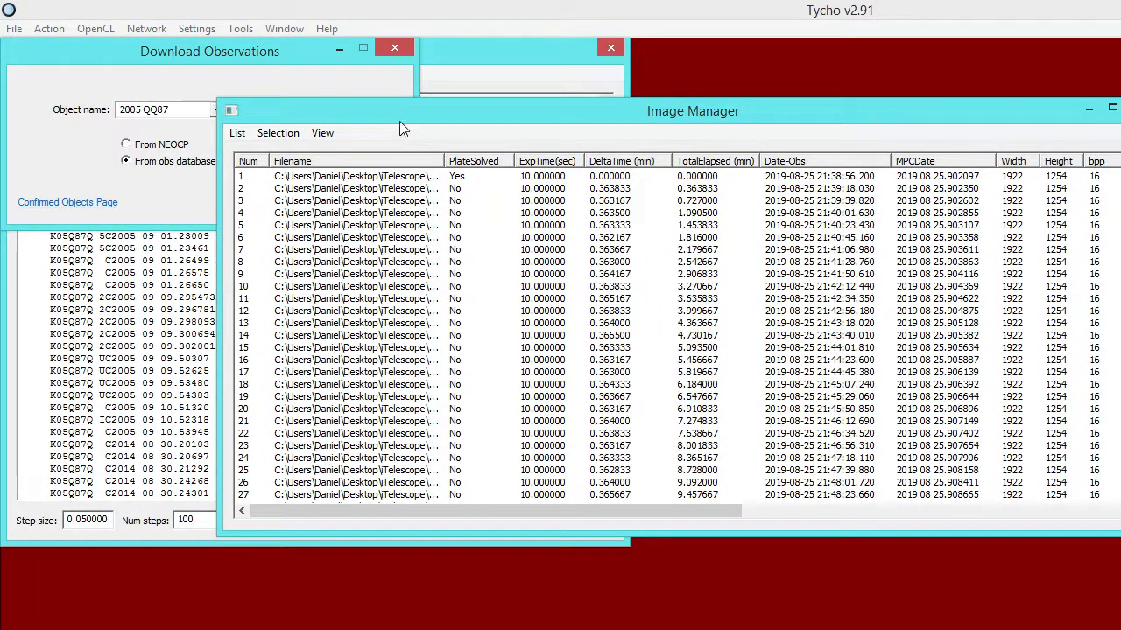
pyautogui.moveTo(393, 115); pyautogui.dragTo(261, 107)
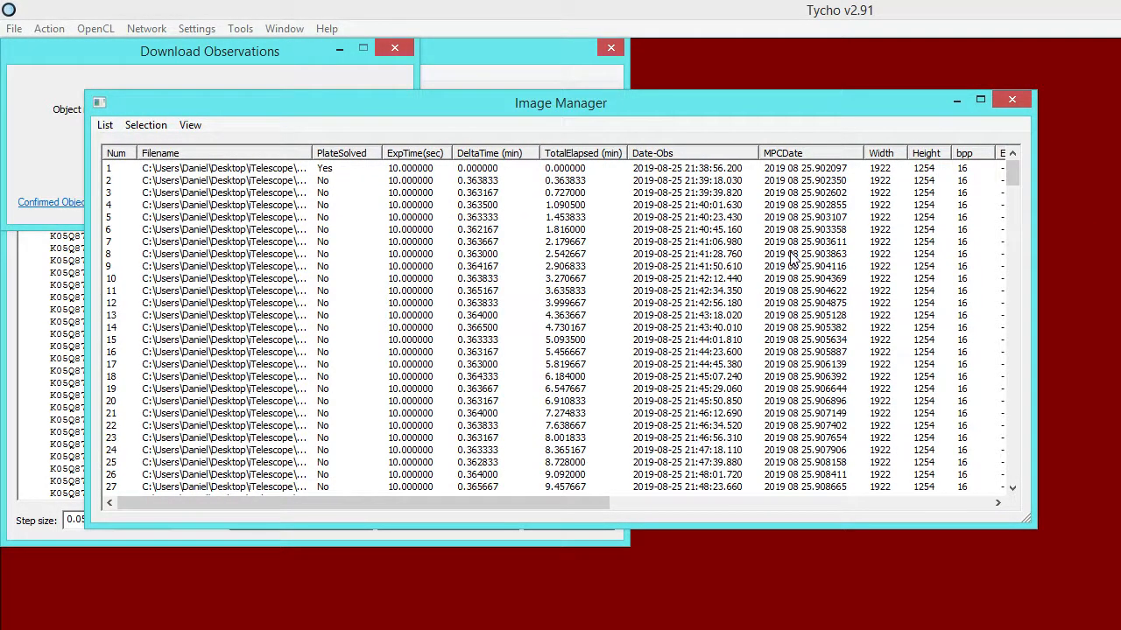
pyautogui.moveTo(586, 98); pyautogui.dragTo(664, 124)
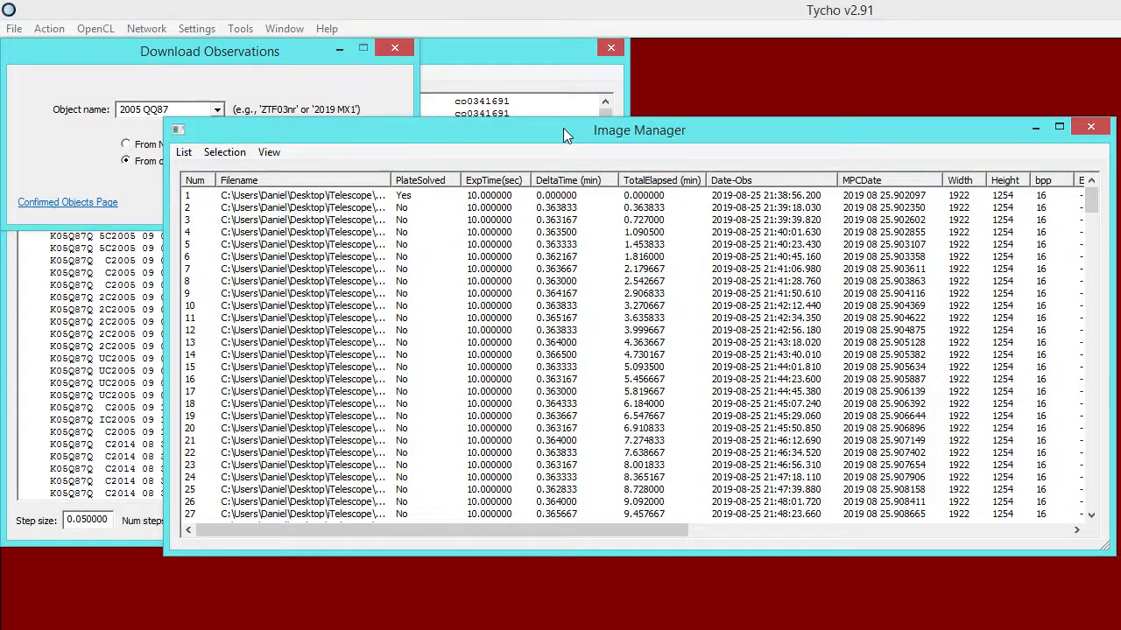
# Delete the closing K05Q87Q lines dated 2018 08 26 through 2019 08 28 from the observations text.
pyautogui.click(473, 88)
pyautogui.moveTo(600, 247); pyautogui.dragTo(586, 476)
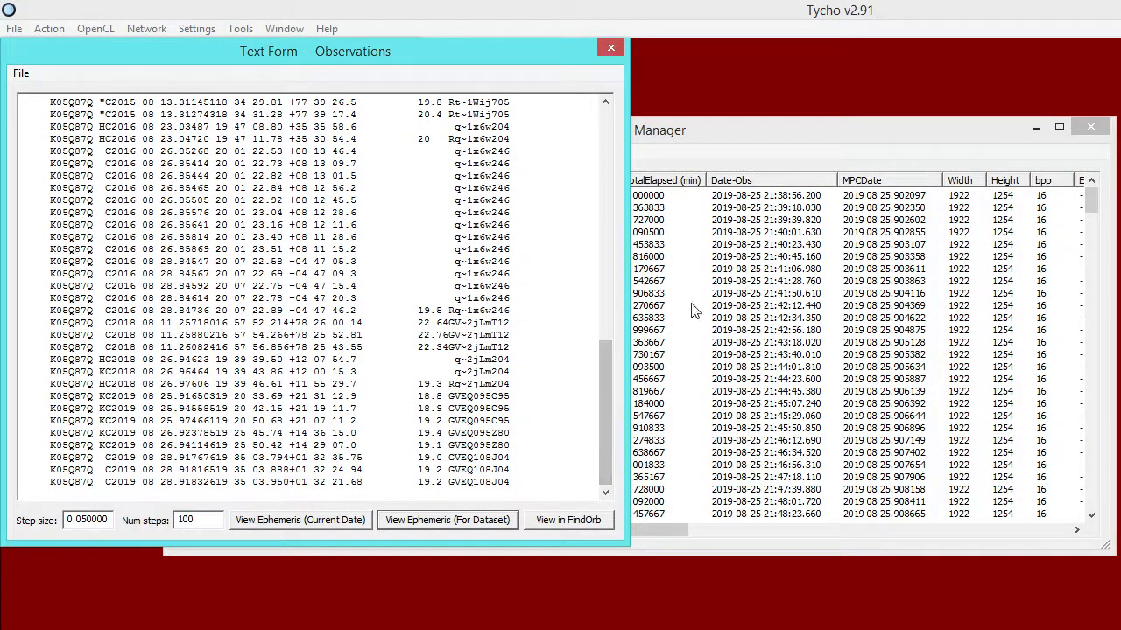
pyautogui.moveTo(396, 50); pyautogui.dragTo(417, 119)
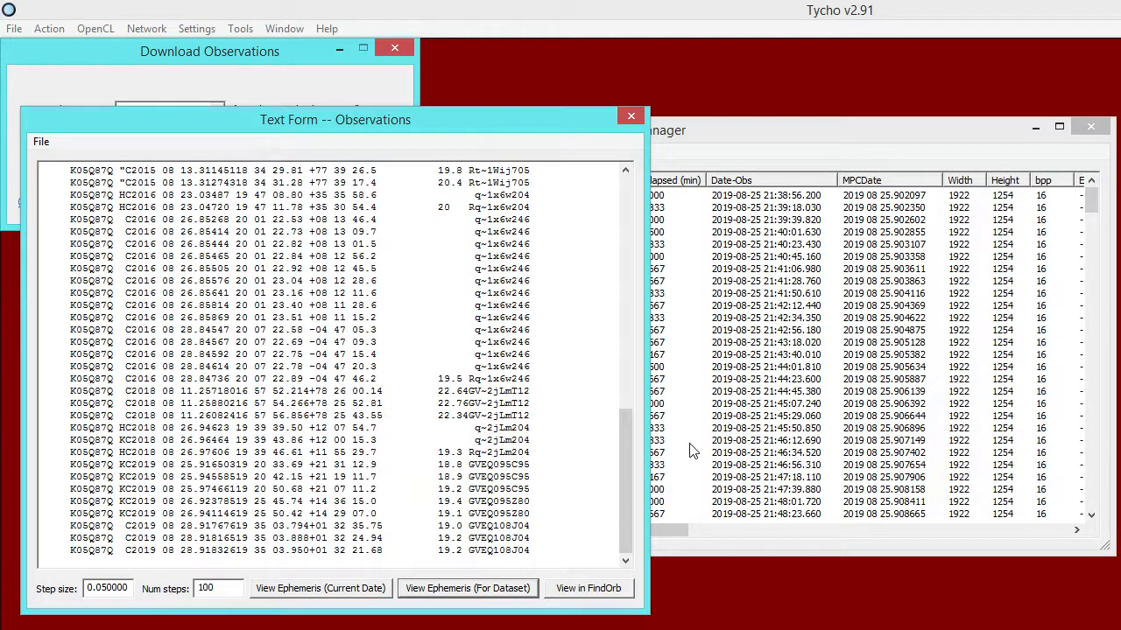
pyautogui.moveTo(532, 548); pyautogui.dragTo(48, 429)
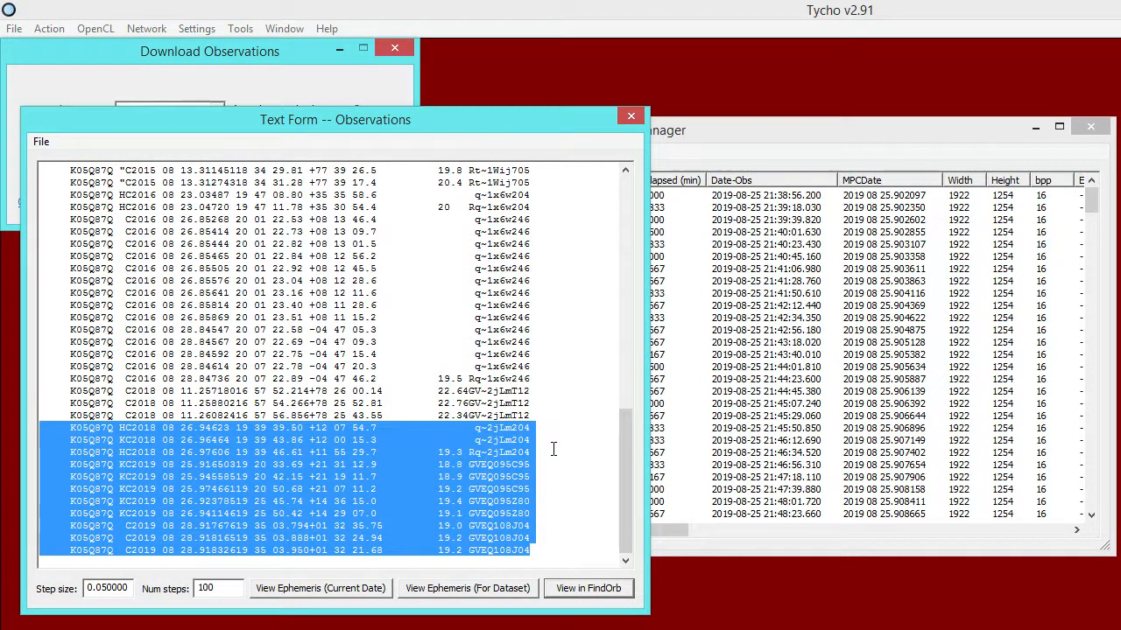
pyautogui.click(531, 454)
pyautogui.moveTo(533, 479); pyautogui.dragTo(83, 480)
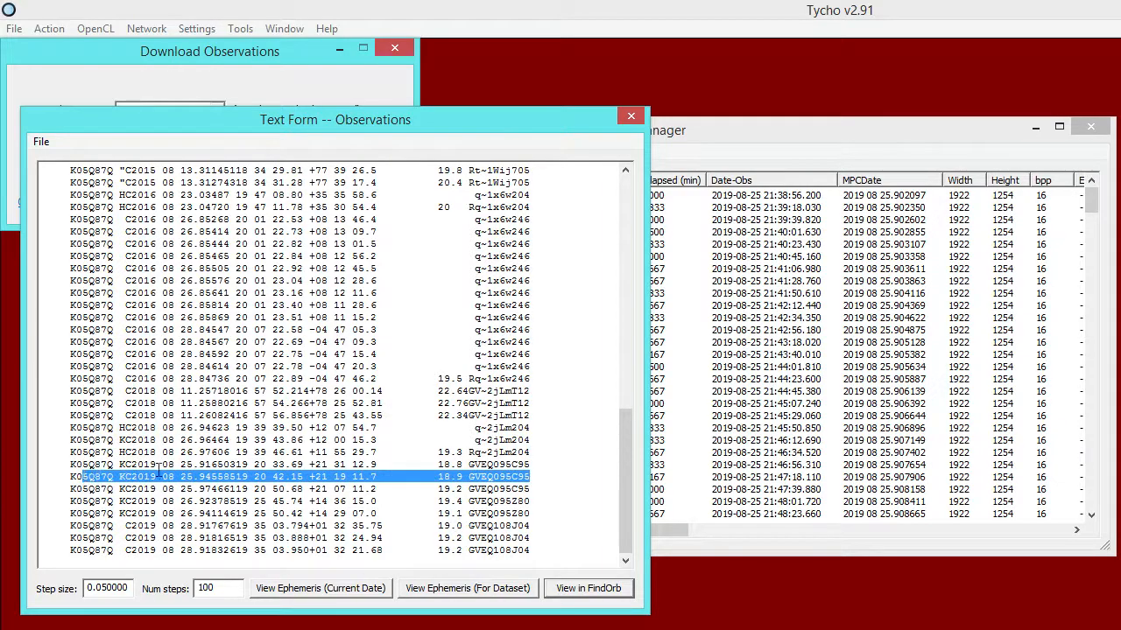
pyautogui.click(556, 470)
pyautogui.moveTo(539, 552); pyautogui.dragTo(41, 428)
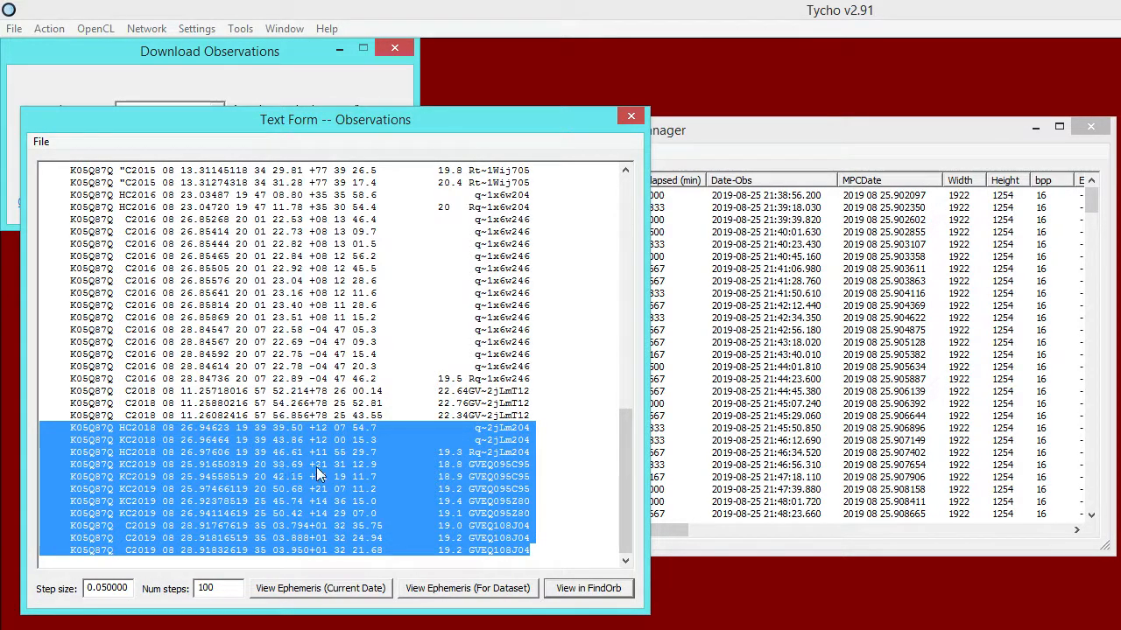
pyautogui.press('Delete')
# Generate the dataset ephemeris from the trimmed observations in Find_Orb and return it to Tycho.
pyautogui.scroll(3, 624, 439)
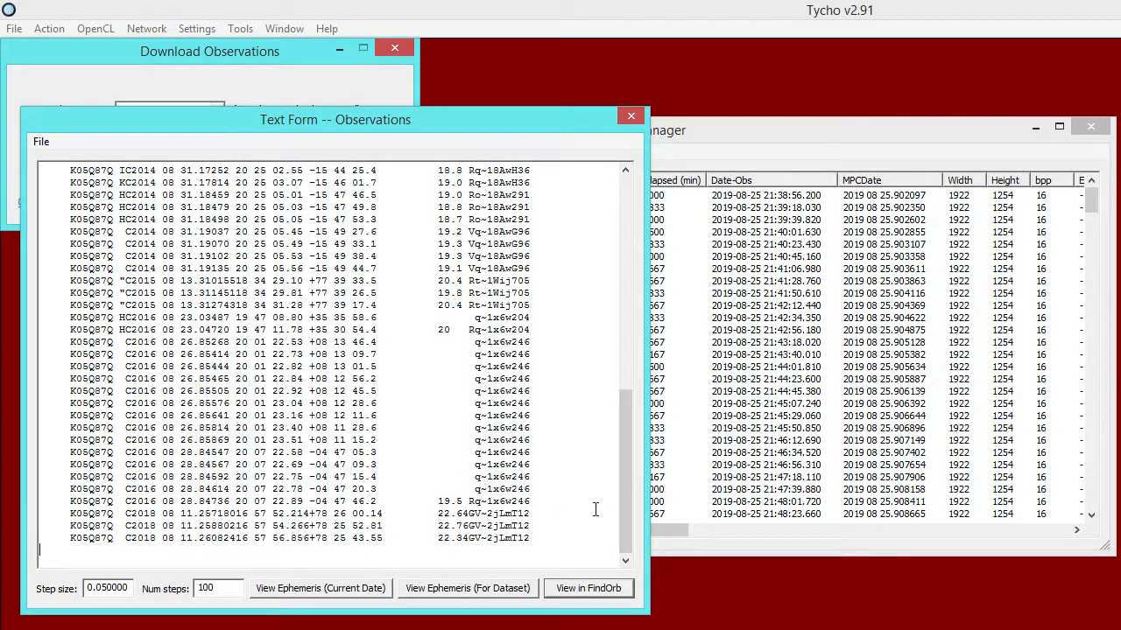
pyautogui.moveTo(628, 496); pyautogui.dragTo(606, 529)
pyautogui.click(448, 590)
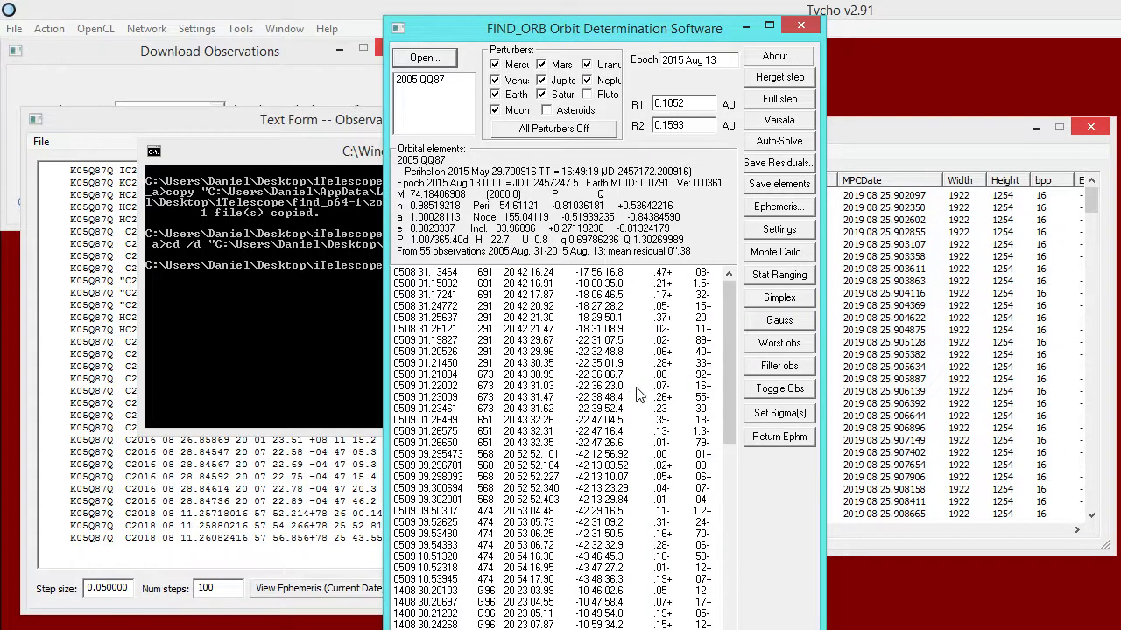
pyautogui.moveTo(725, 402); pyautogui.dragTo(720, 599)
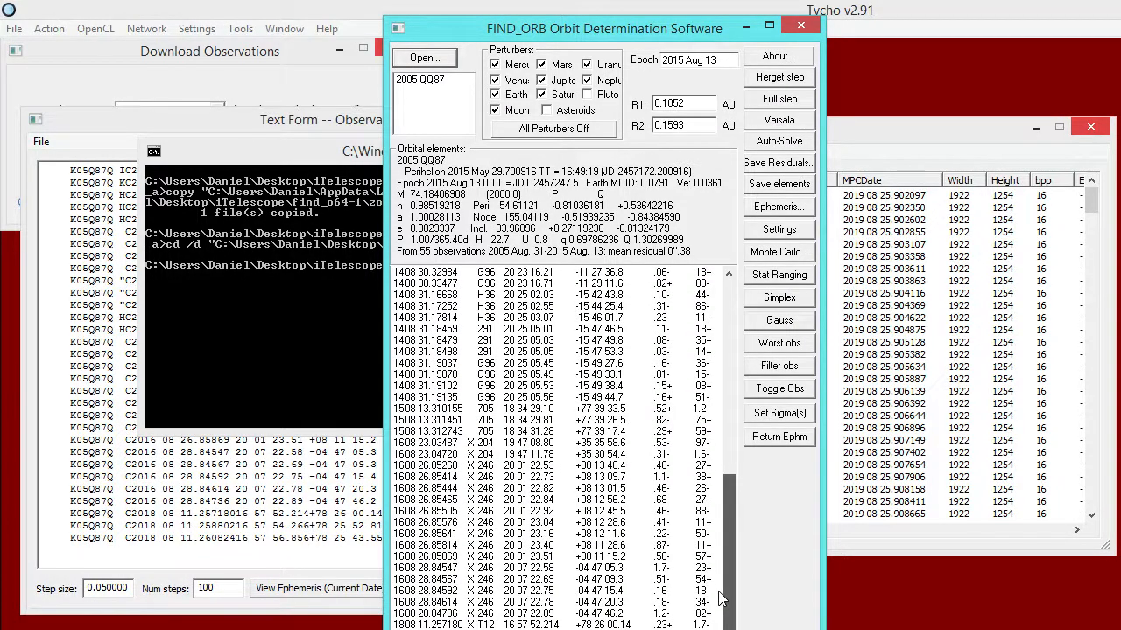
pyautogui.click(758, 442)
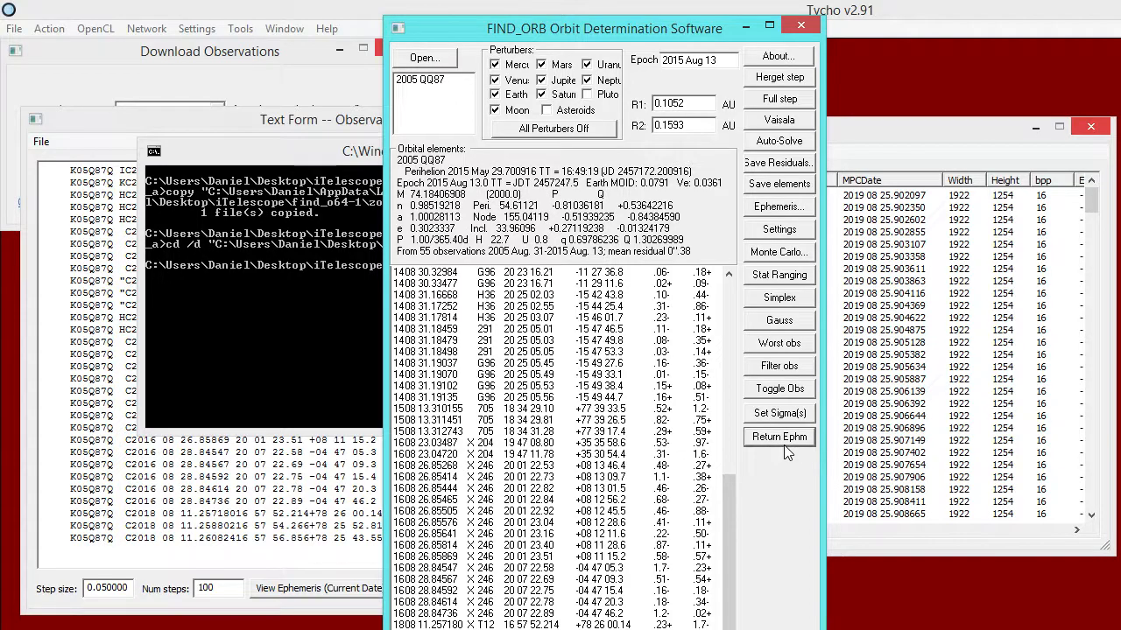
pyautogui.click(783, 445)
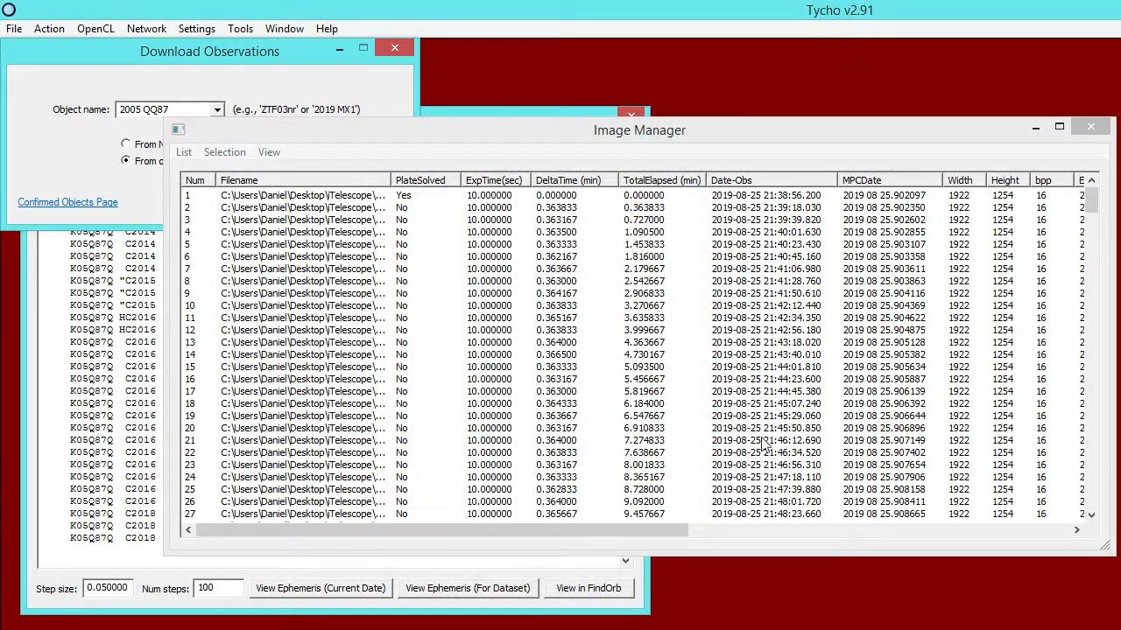
# Load the images listed in the Image Manager into the Image Viewer.
pyautogui.moveTo(484, 132); pyautogui.dragTo(698, 165)
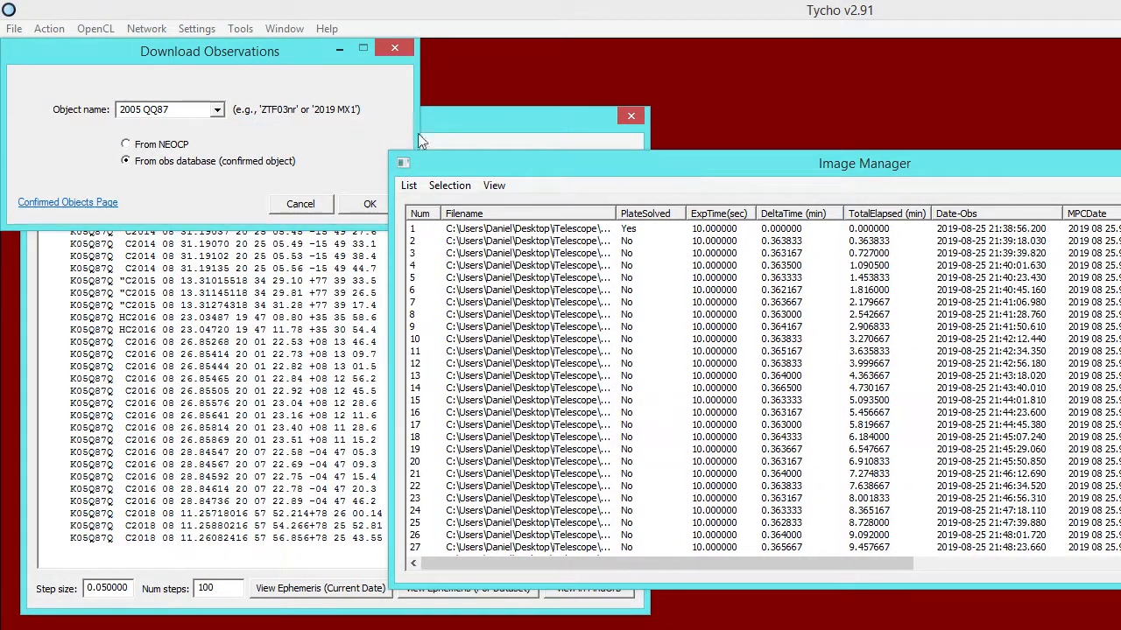
pyautogui.click(55, 29)
pyautogui.click(64, 50)
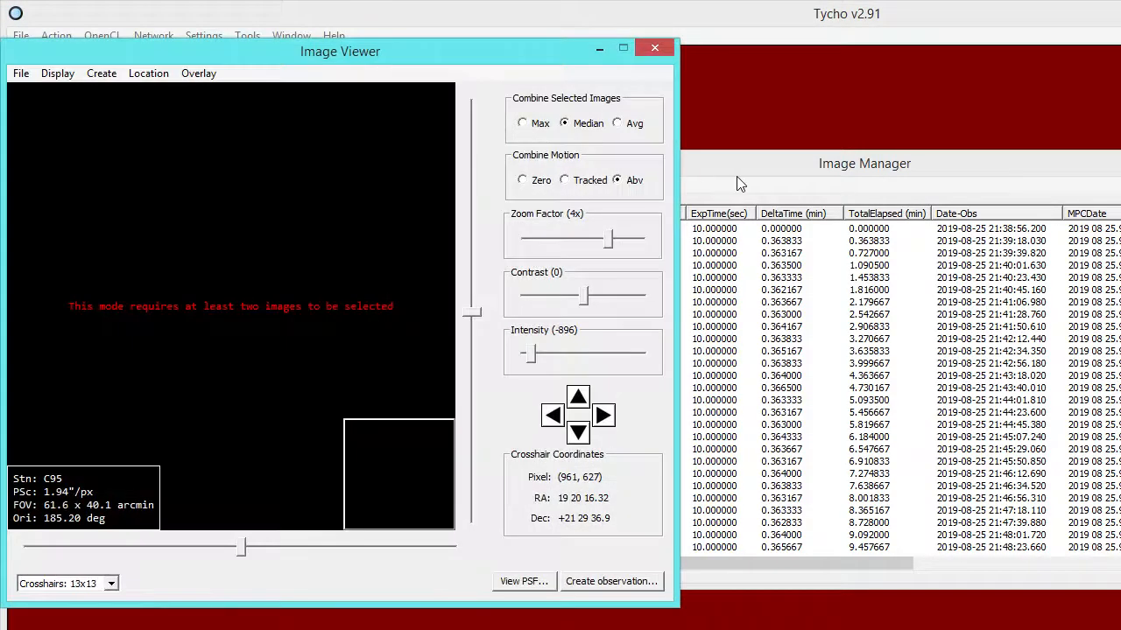
# Reset the image list and remove the images whose EPH_IN_FOV value is No.
pyautogui.moveTo(736, 171); pyautogui.dragTo(460, 109)
pyautogui.moveTo(1060, 272); pyautogui.dragTo(1119, 273)
pyautogui.moveTo(1120, 104); pyautogui.dragTo(674, 108)
pyautogui.moveTo(649, 507); pyautogui.dragTo(926, 491)
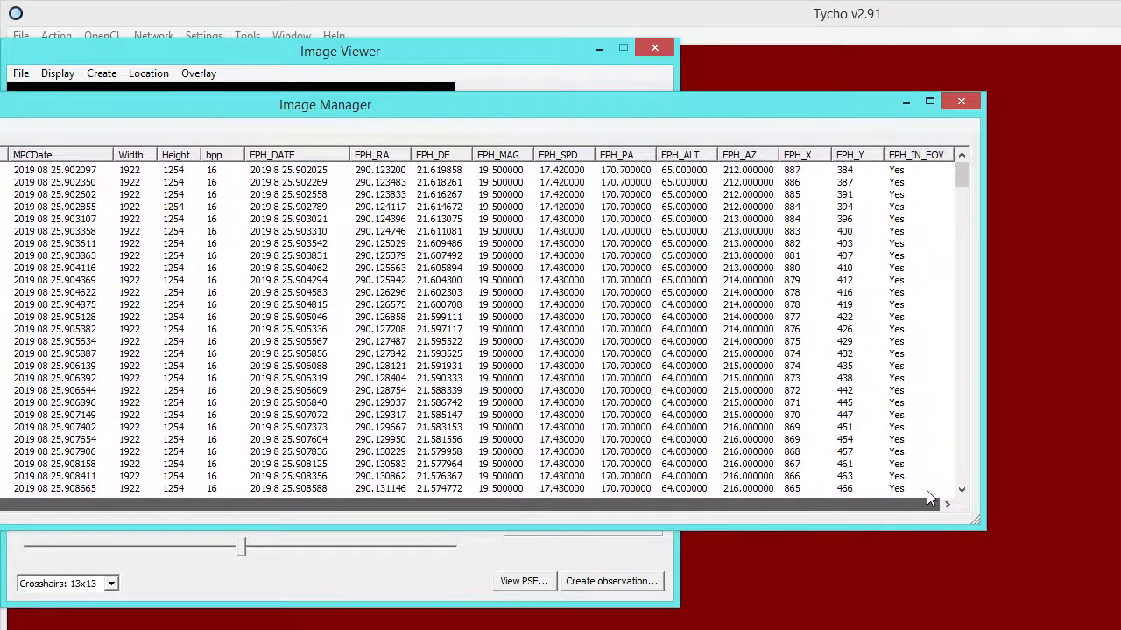
pyautogui.moveTo(963, 174); pyautogui.dragTo(961, 426)
pyautogui.click(901, 319)
pyautogui.keyDown('shift'); pyautogui.click(918, 490); pyautogui.keyUp('shift')
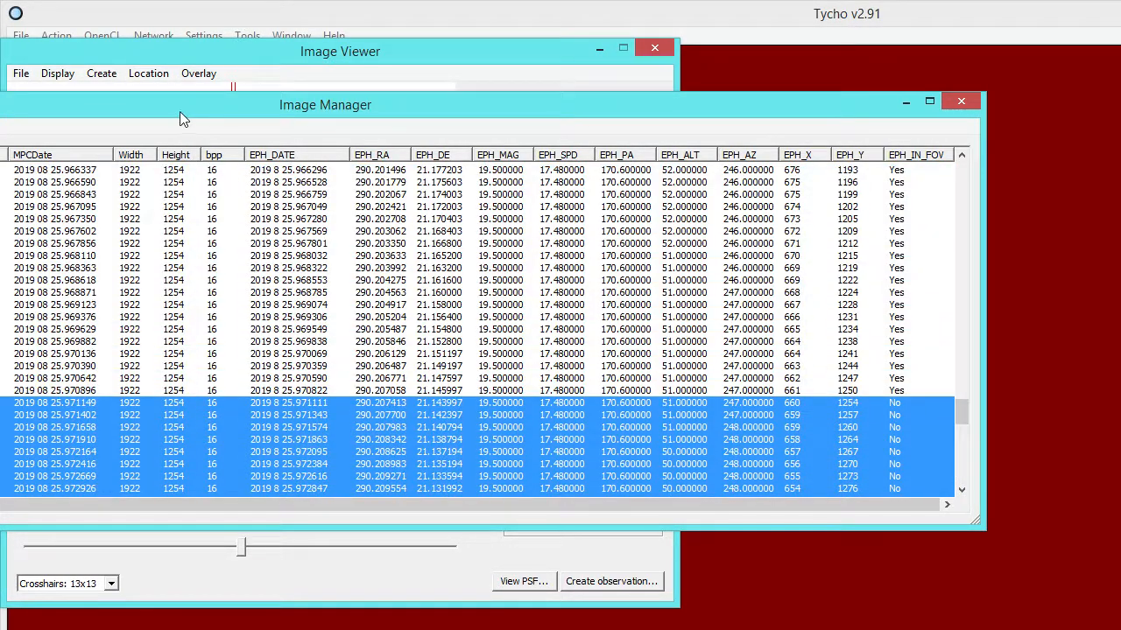
pyautogui.moveTo(181, 111); pyautogui.dragTo(820, 112)
pyautogui.click(325, 127)
pyautogui.click(355, 229)
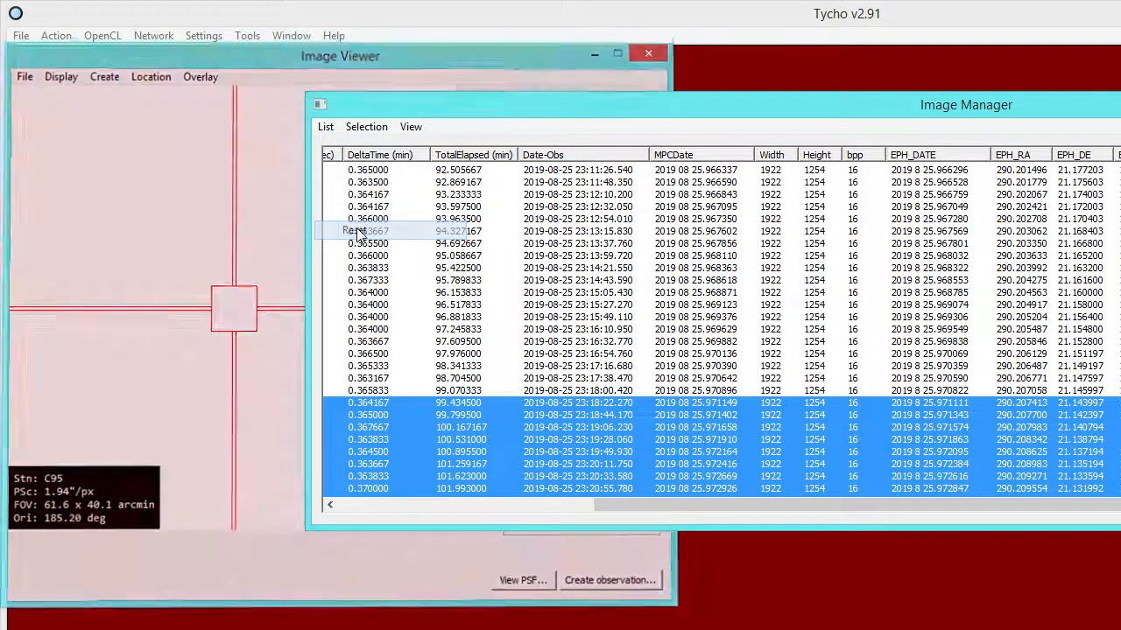
pyautogui.click(327, 129)
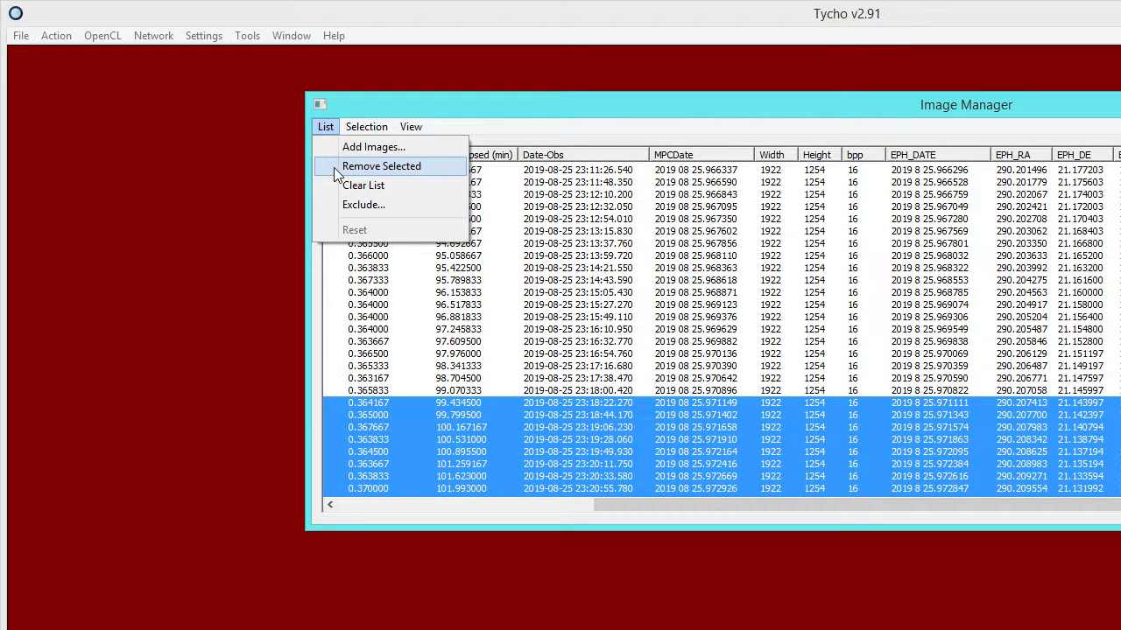
pyautogui.click(333, 167)
# Load the remaining images into the Image Viewer and place the Image Manager beside it.
pyautogui.moveTo(452, 112); pyautogui.dragTo(326, 117)
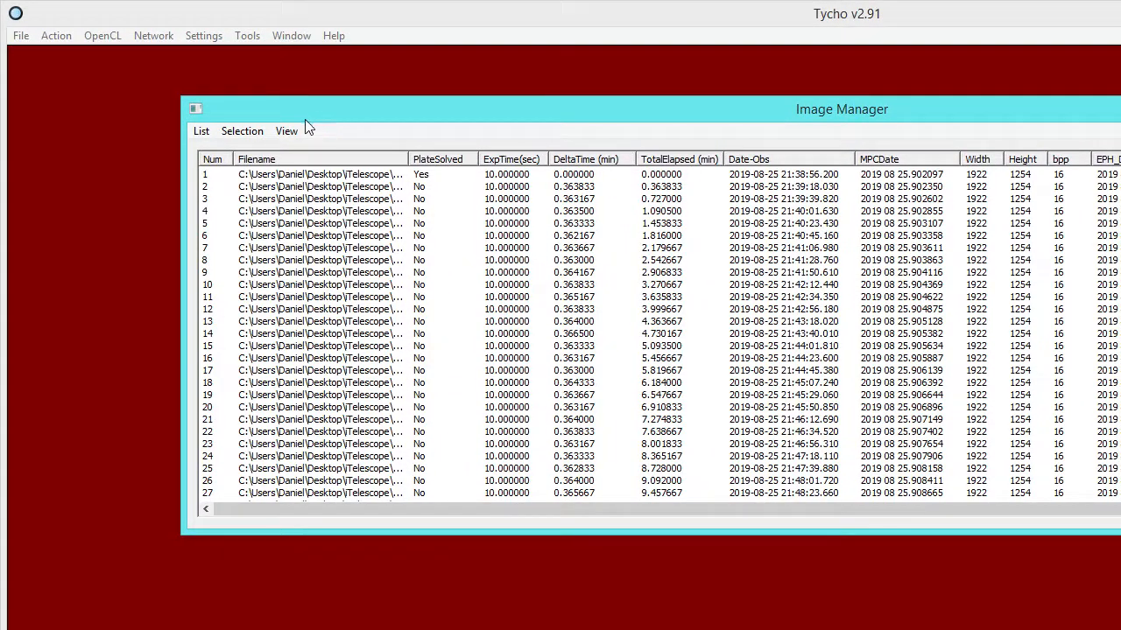
pyautogui.click(63, 39)
pyautogui.click(58, 54)
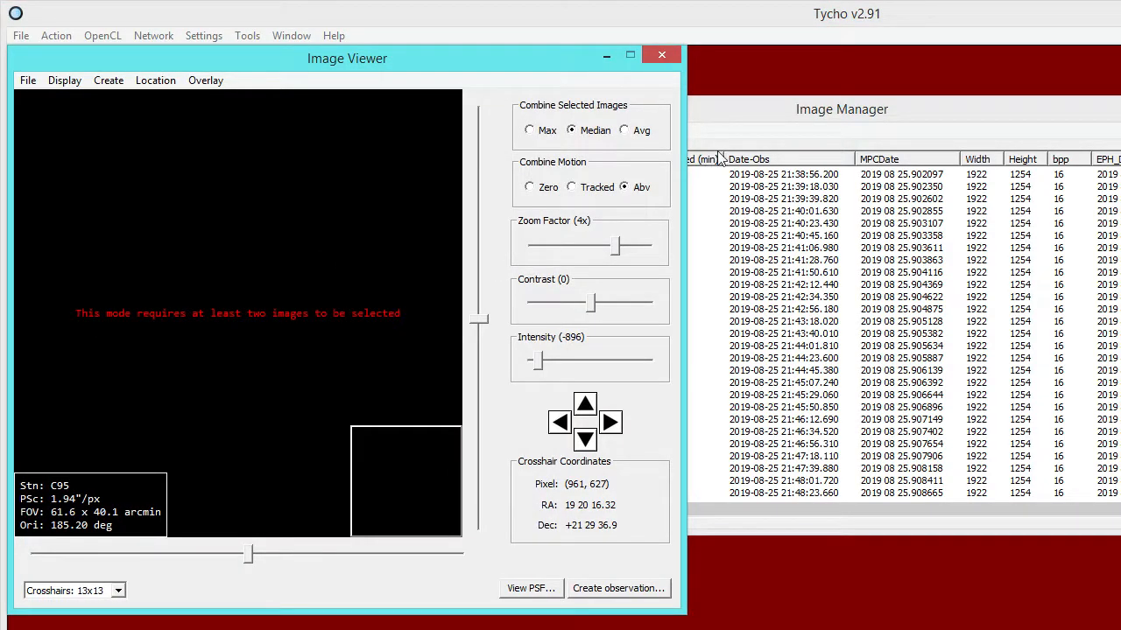
pyautogui.moveTo(731, 124); pyautogui.dragTo(844, 140)
pyautogui.moveTo(492, 140); pyautogui.dragTo(882, 147)
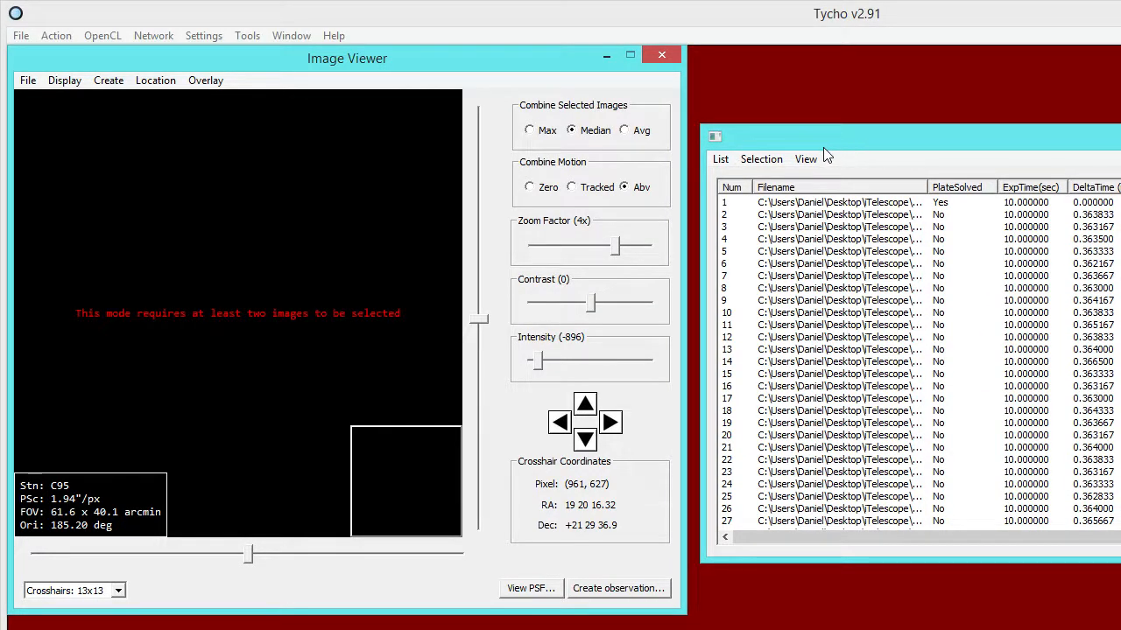
pyautogui.moveTo(791, 146); pyautogui.dragTo(778, 144)
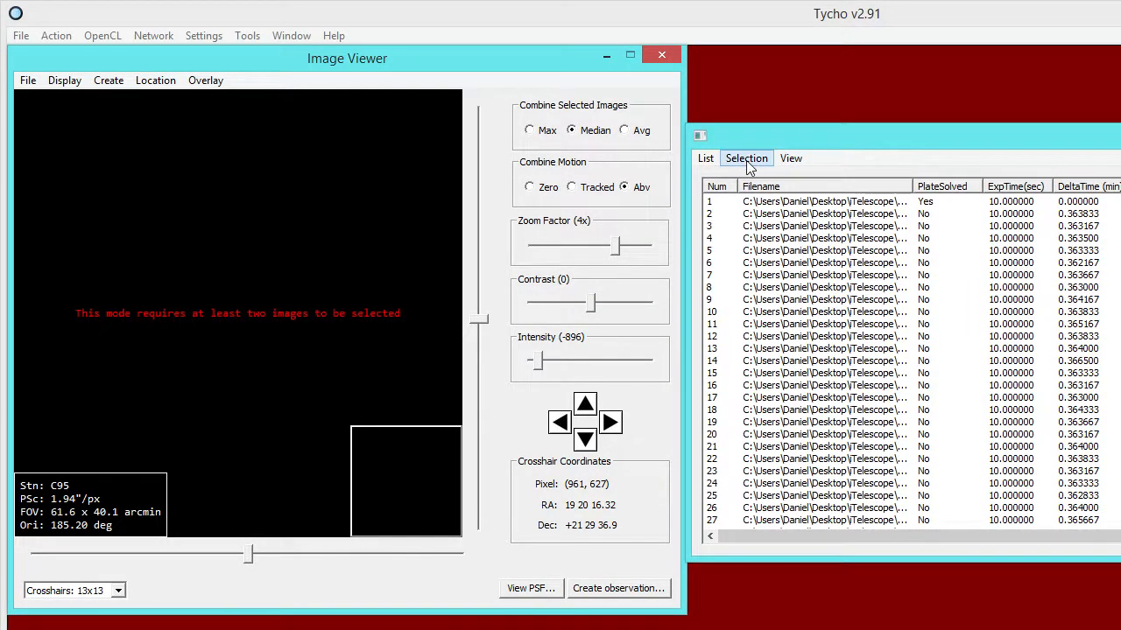
# Combine the first third (1/3) of the images, mark the object with the crosshair, and try to create an observation.
pyautogui.click(746, 159)
pyautogui.moveTo(754, 221)
pyautogui.click(839, 220)
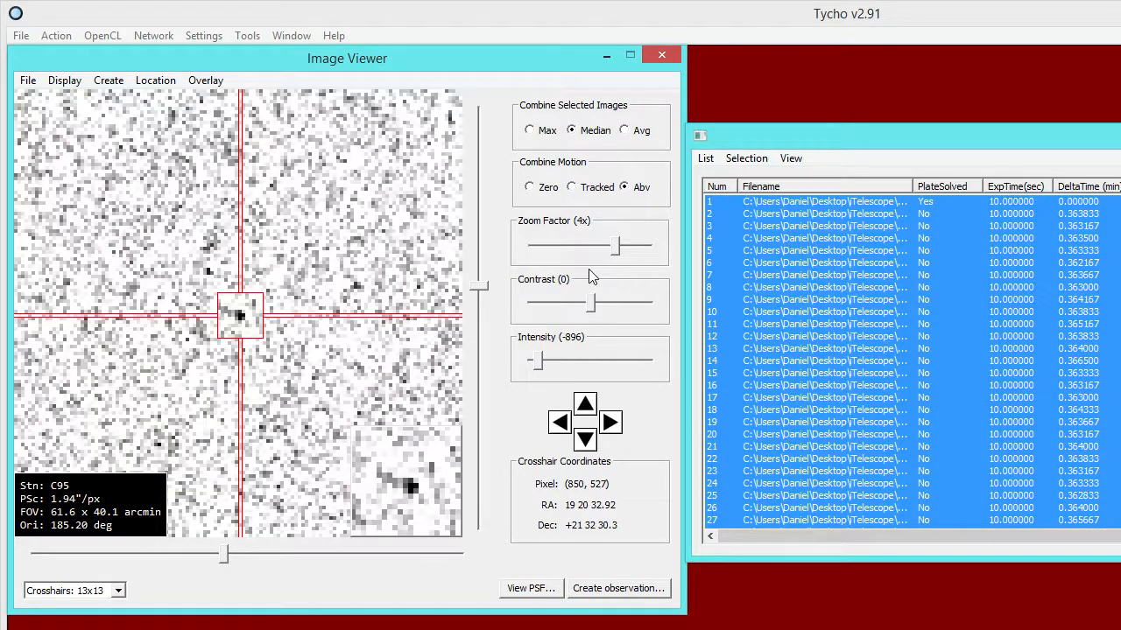
pyautogui.click(239, 318)
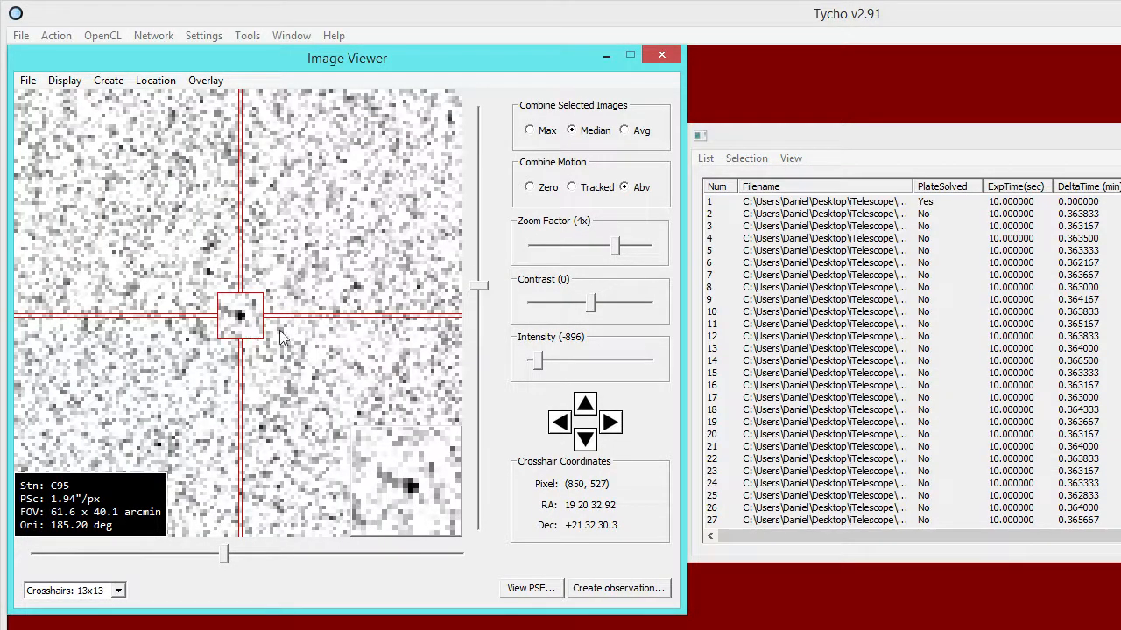
pyautogui.click(616, 592)
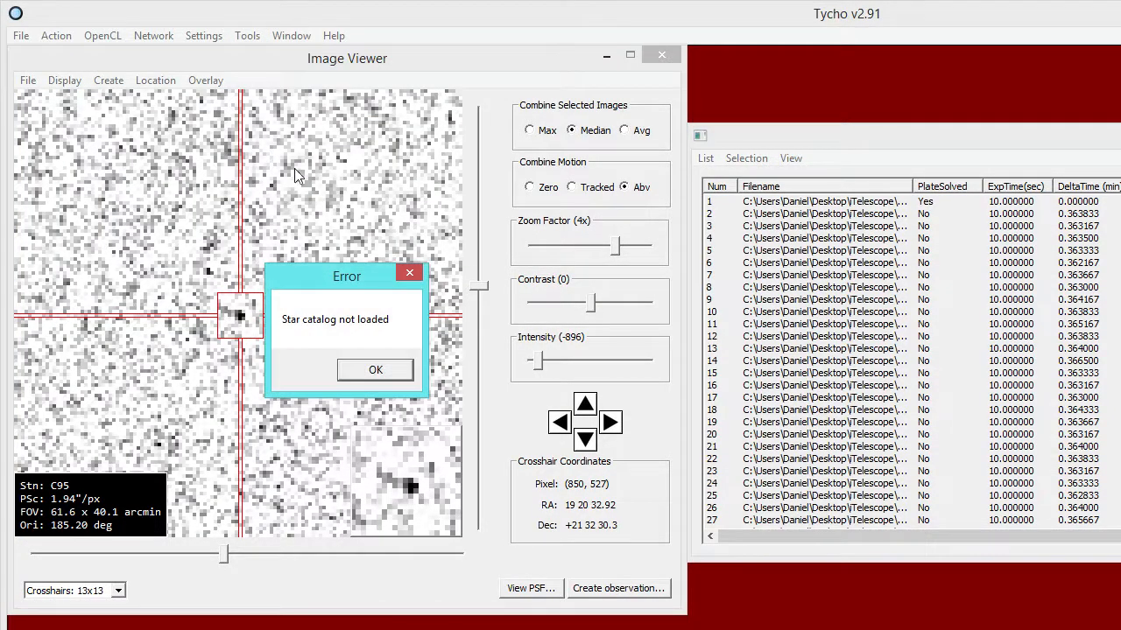
pyautogui.click(375, 370)
# Load the star catalog and create an observation from the first third of the images, moving the observations window aside.
pyautogui.click(28, 79)
pyautogui.click(70, 100)
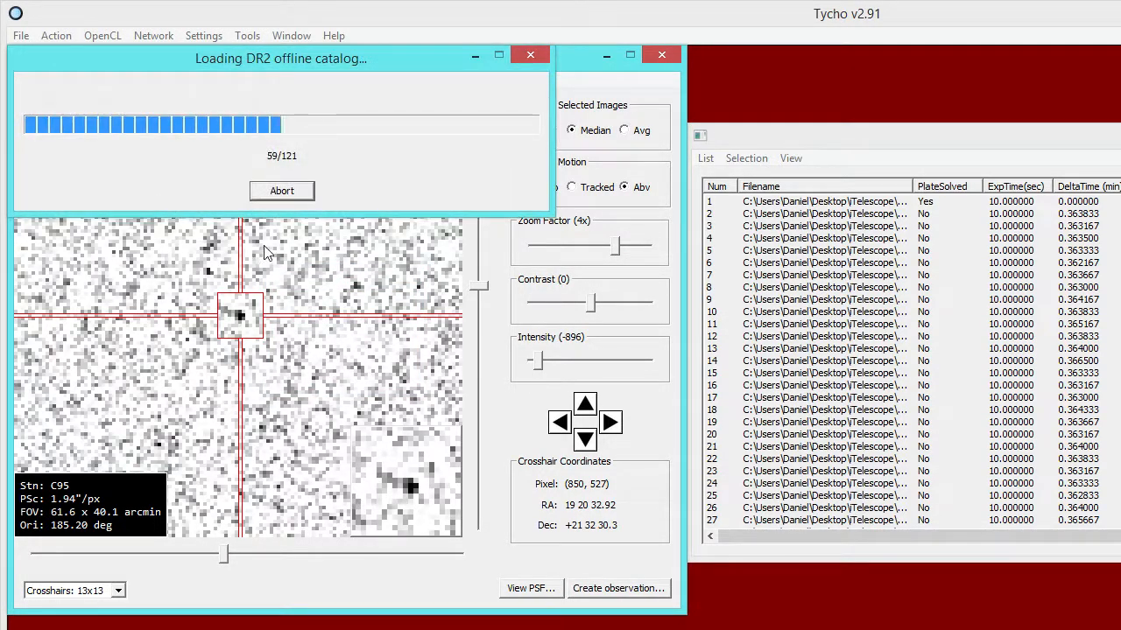
pyautogui.click(615, 588)
pyautogui.moveTo(311, 53); pyautogui.dragTo(1034, 71)
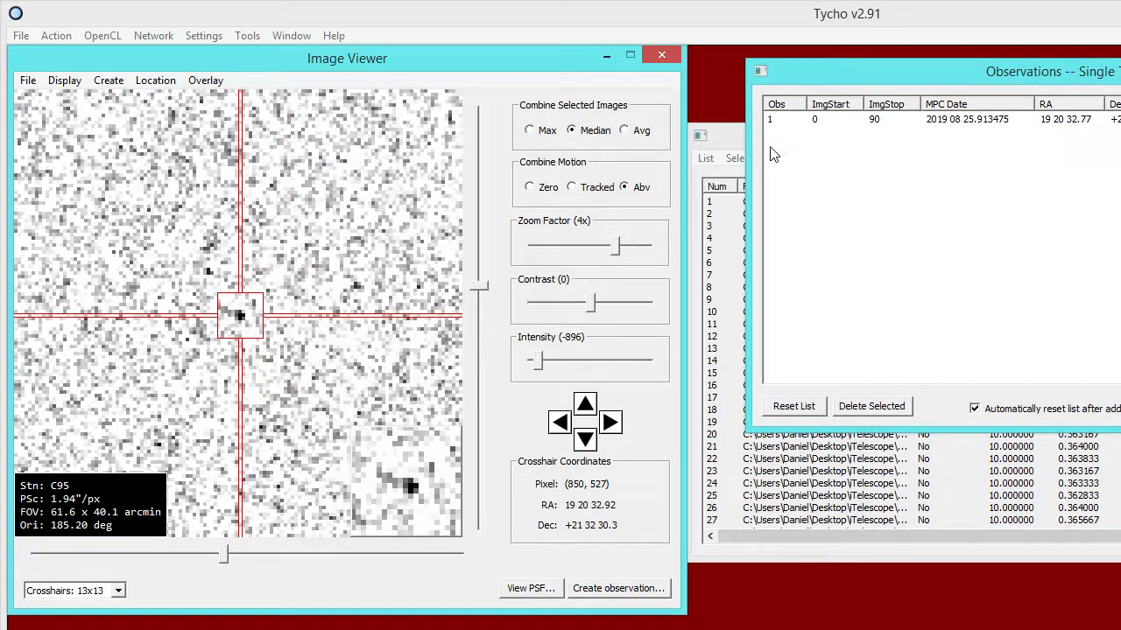
# Combine the middle third (2/3) of the images and create an observation of the object.
pyautogui.click(741, 157)
pyautogui.moveTo(771, 222)
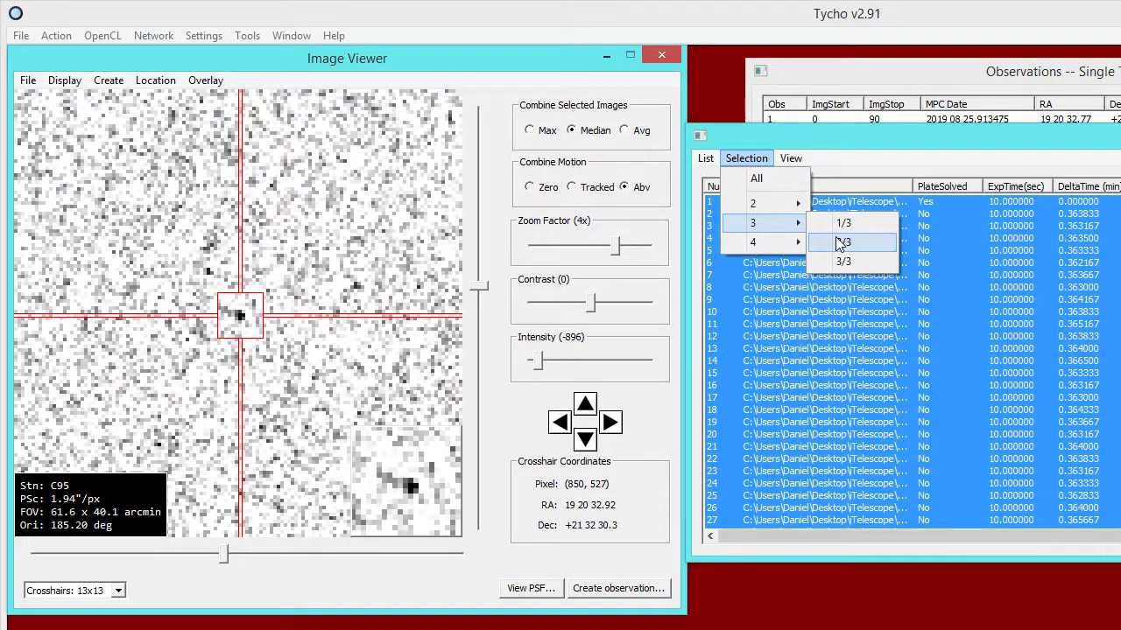
pyautogui.click(840, 243)
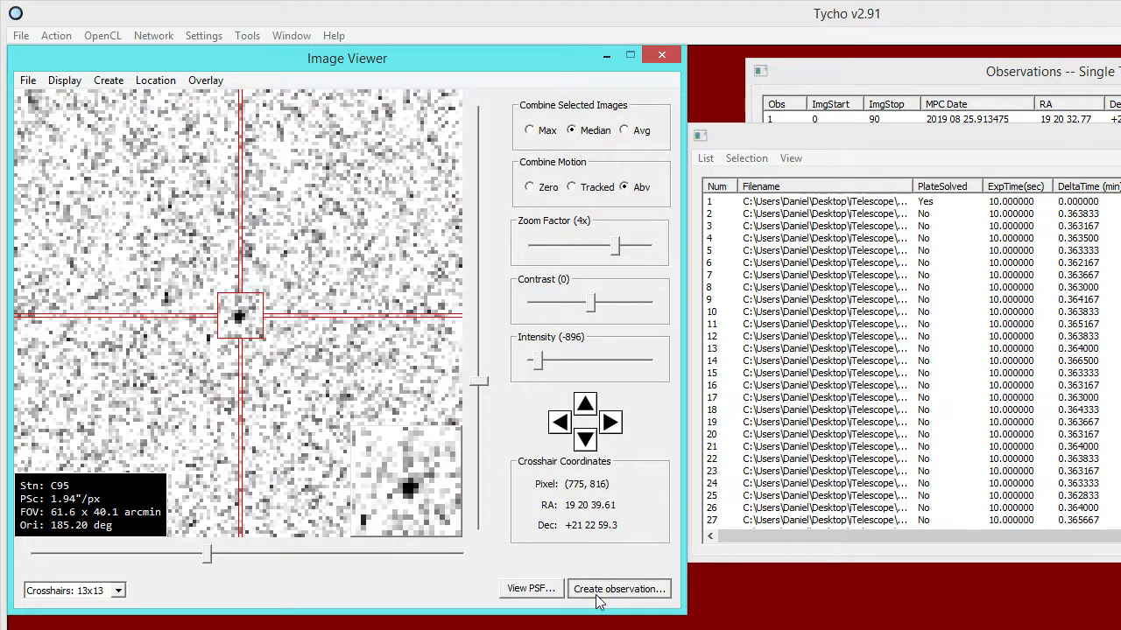
# Combine the last third (3/3) of the images, mark the object with the crosshair, and create an observation of it.
pyautogui.click(750, 158)
pyautogui.moveTo(777, 227)
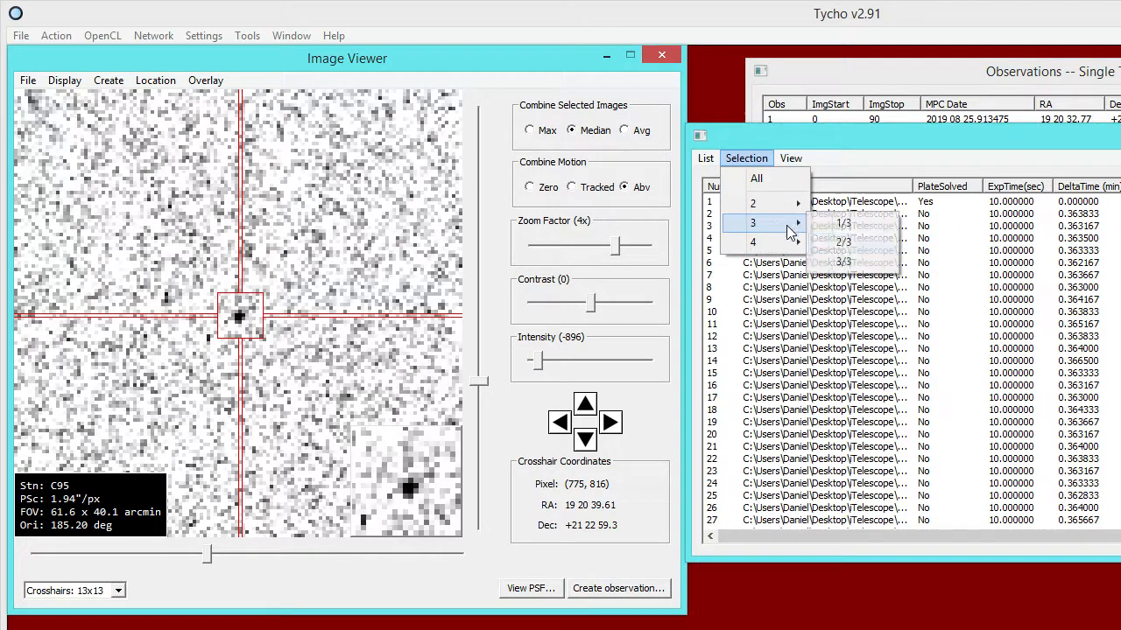
pyautogui.click(841, 261)
pyautogui.click(241, 319)
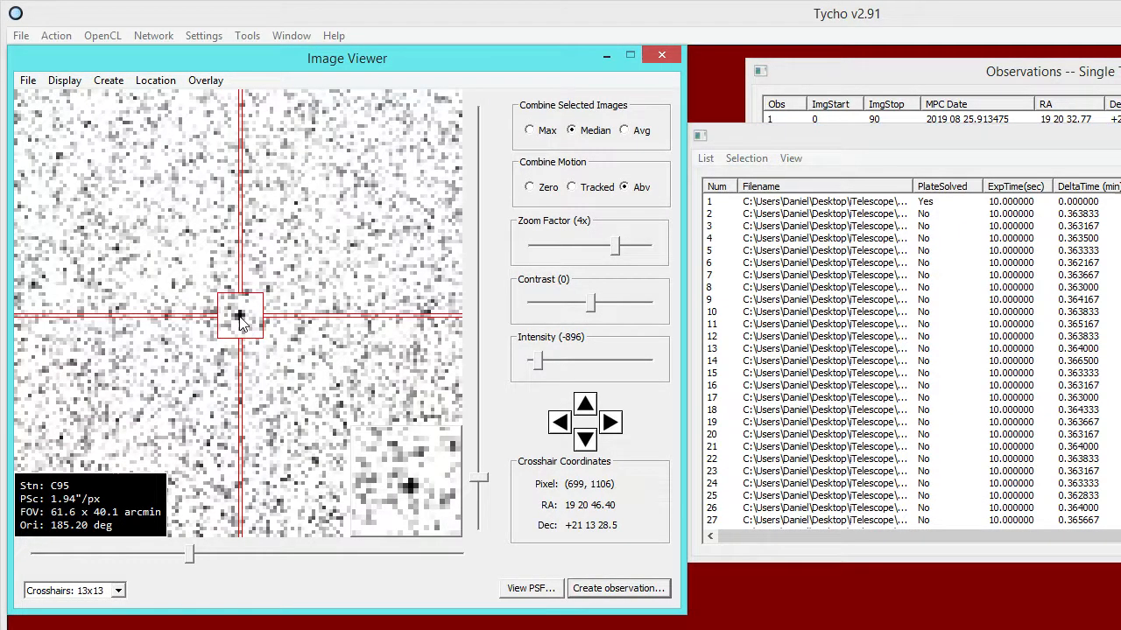
pyautogui.click(604, 590)
# Bring the single-target observations window to the front and add its observations to the target list under provisional ID 2005 QQ87.
pyautogui.click(822, 82)
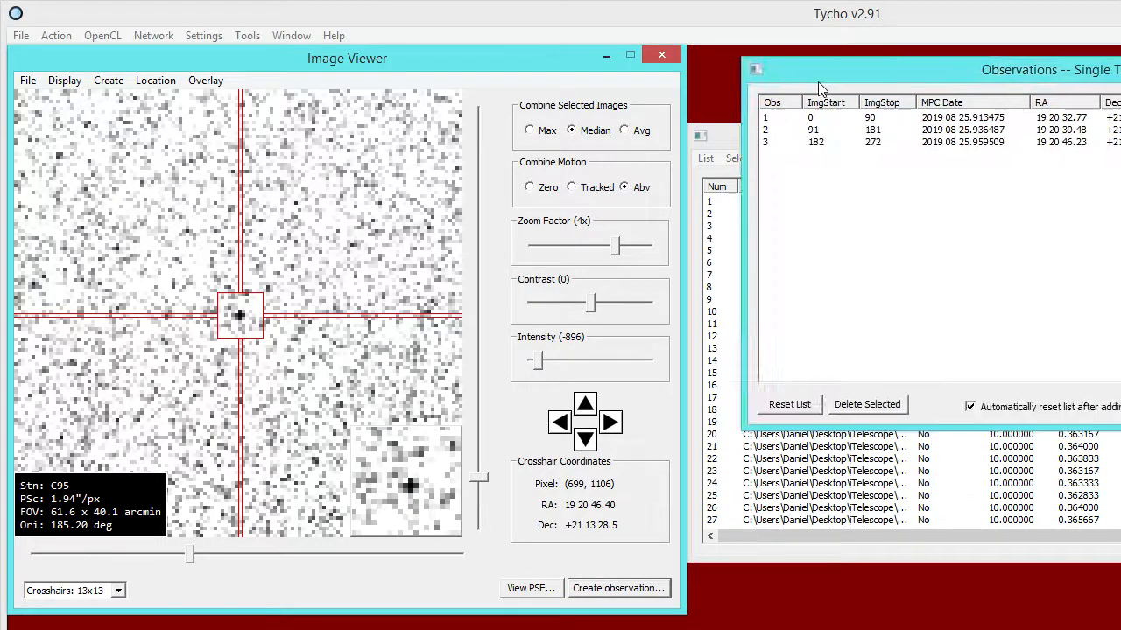
pyautogui.moveTo(822, 82); pyautogui.dragTo(217, 127)
pyautogui.click(390, 250)
pyautogui.write('2005 QQ87')
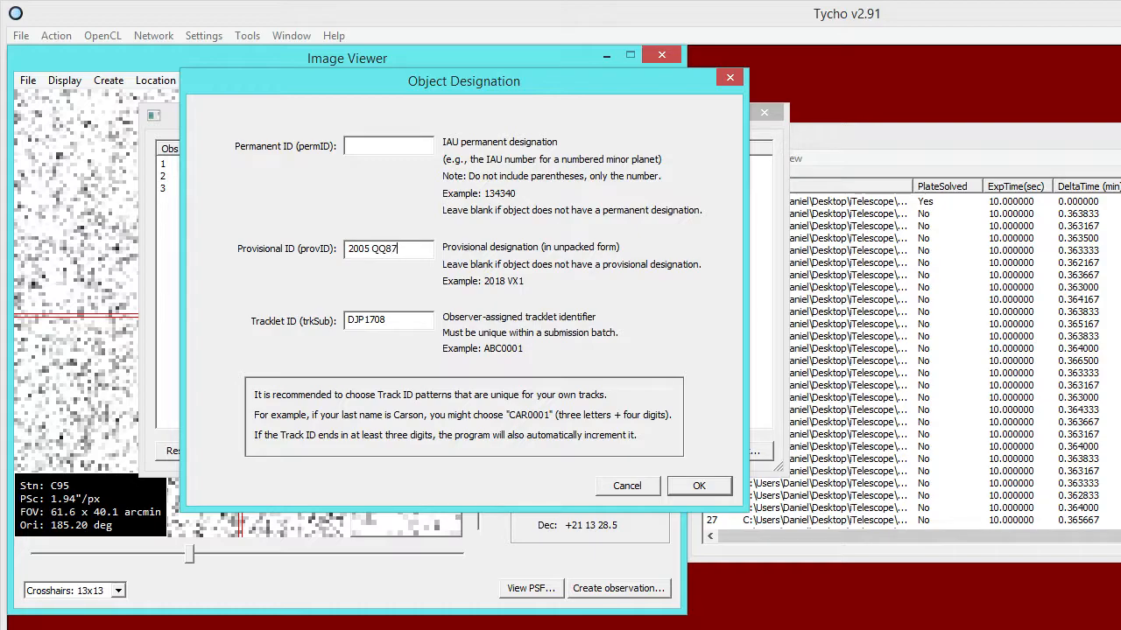
pyautogui.click(699, 487)
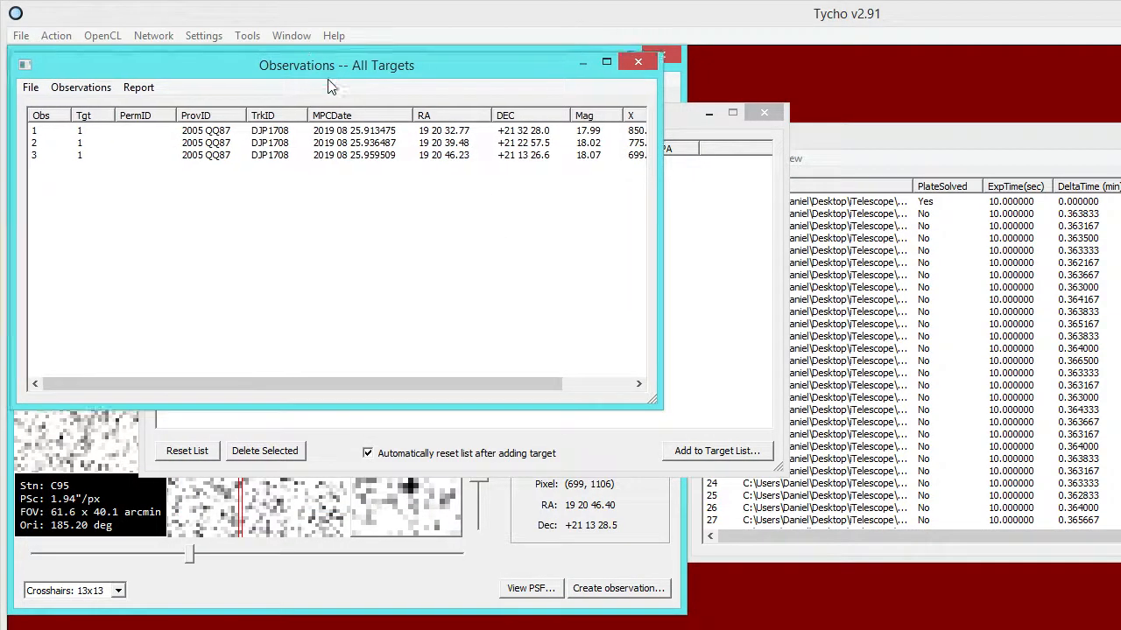
# Select all three observations of 2005 QQ87 in the all-targets list and view them together with the existing observations.
pyautogui.moveTo(323, 70); pyautogui.dragTo(354, 120)
pyautogui.moveTo(359, 273); pyautogui.dragTo(168, 168)
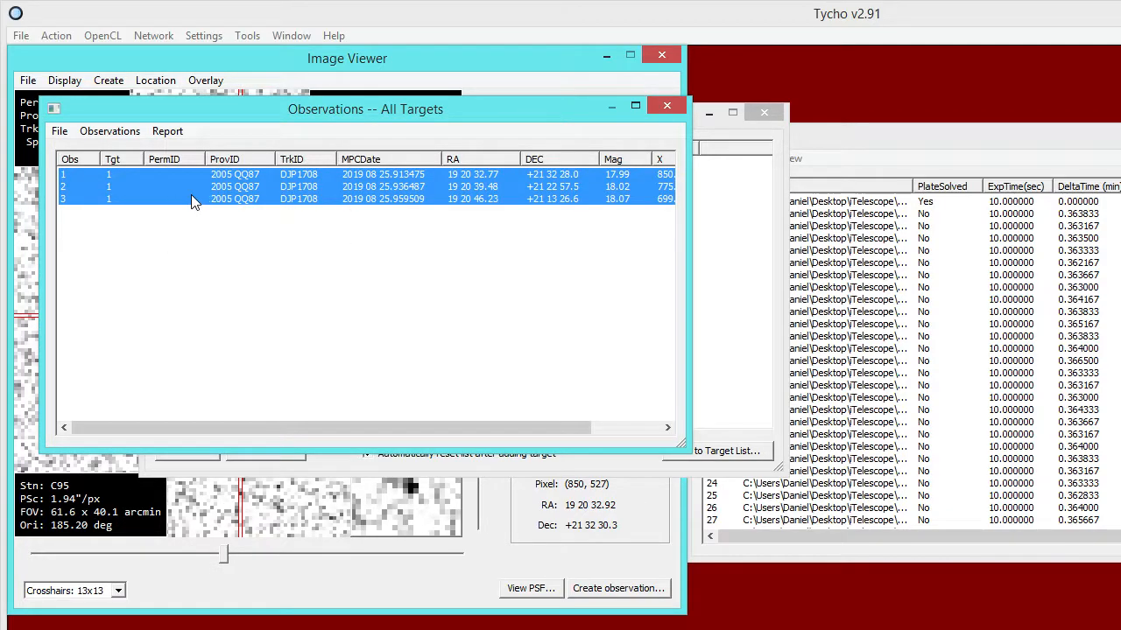
pyautogui.rightClick(192, 200)
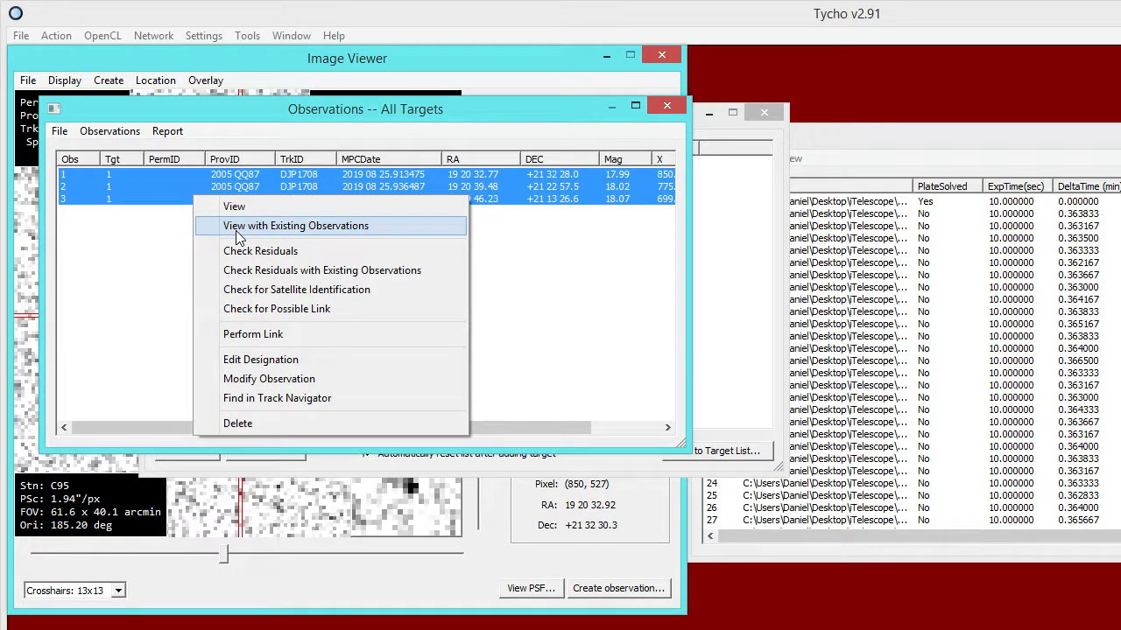
pyautogui.click(238, 235)
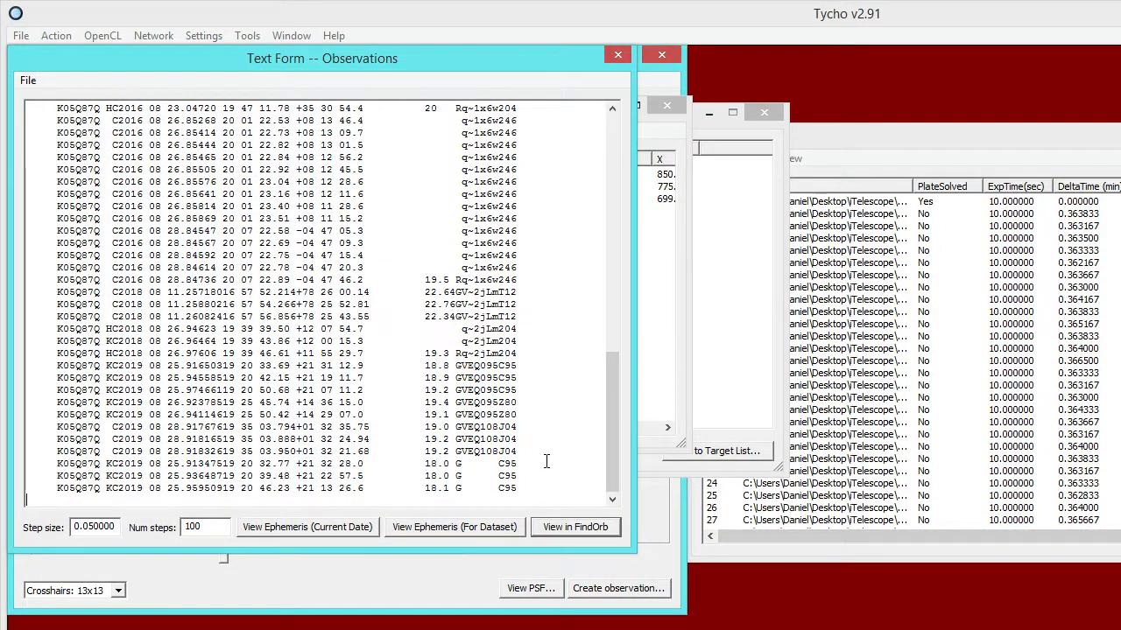
# Insert blank lines in the observation text to set off the older 2019 08 25 C95 group and the three new observations.
pyautogui.click(534, 455)
pyautogui.press('Return')
pyautogui.press('Return')
pyautogui.click(525, 392)
pyautogui.press('Return')
pyautogui.press('Return')
pyautogui.click(524, 356)
pyautogui.press('Return')
pyautogui.press('Return')
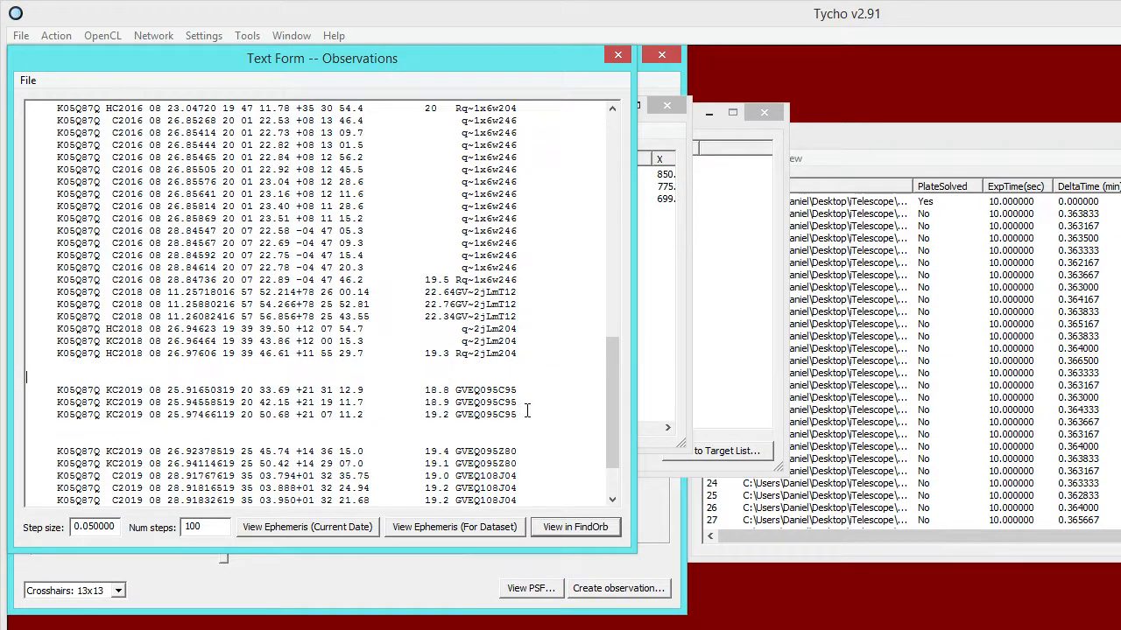
# Mark the older 2019 08 25 C95 lines for comparison, and remove the three new C95 observations from the end of the text.
pyautogui.moveTo(527, 414); pyautogui.dragTo(28, 389)
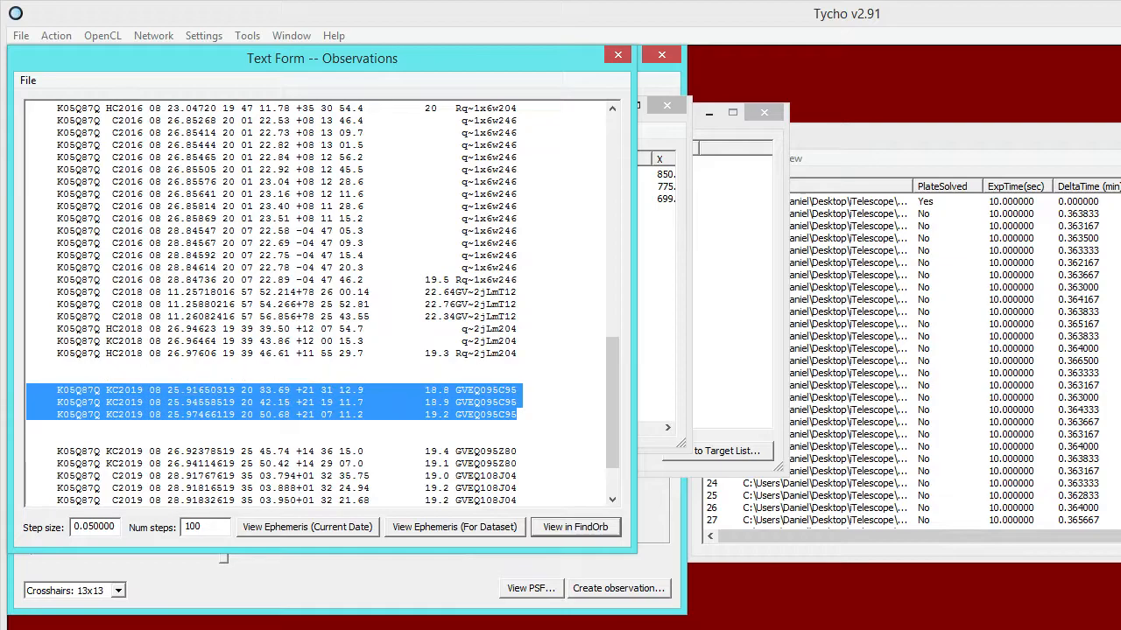
pyautogui.click(539, 429)
pyautogui.scroll(-2, 535, 430)
pyautogui.moveTo(527, 492); pyautogui.dragTo(28, 466)
pyautogui.press('Delete')
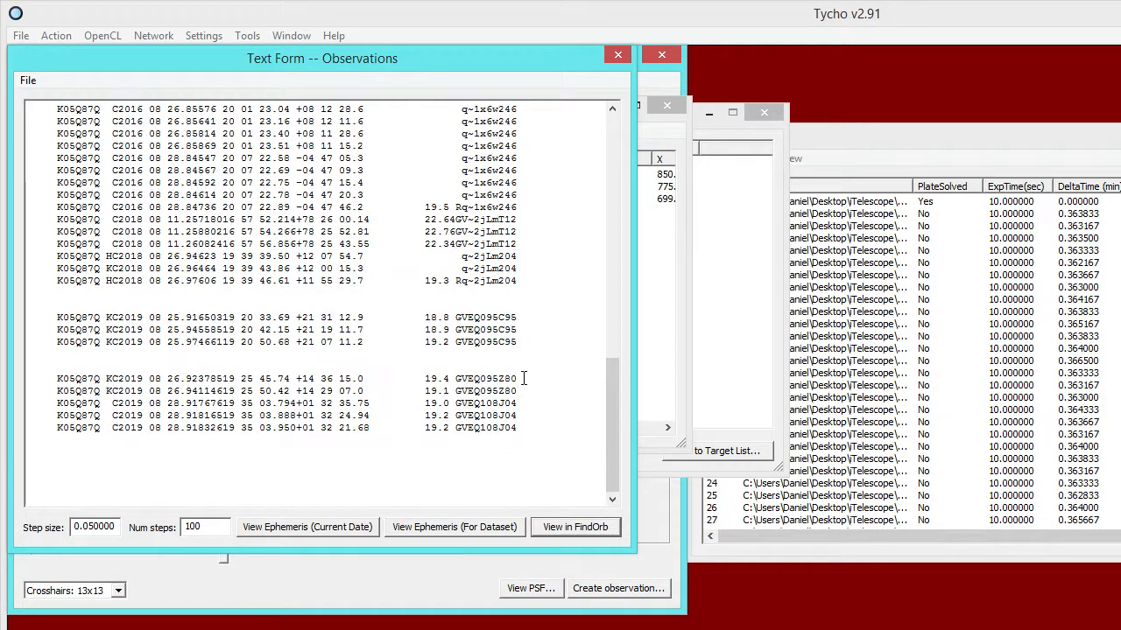
# Review the remaining previously reported observations and open them in FindOrb.
pyautogui.moveTo(523, 344); pyautogui.dragTo(28, 317)
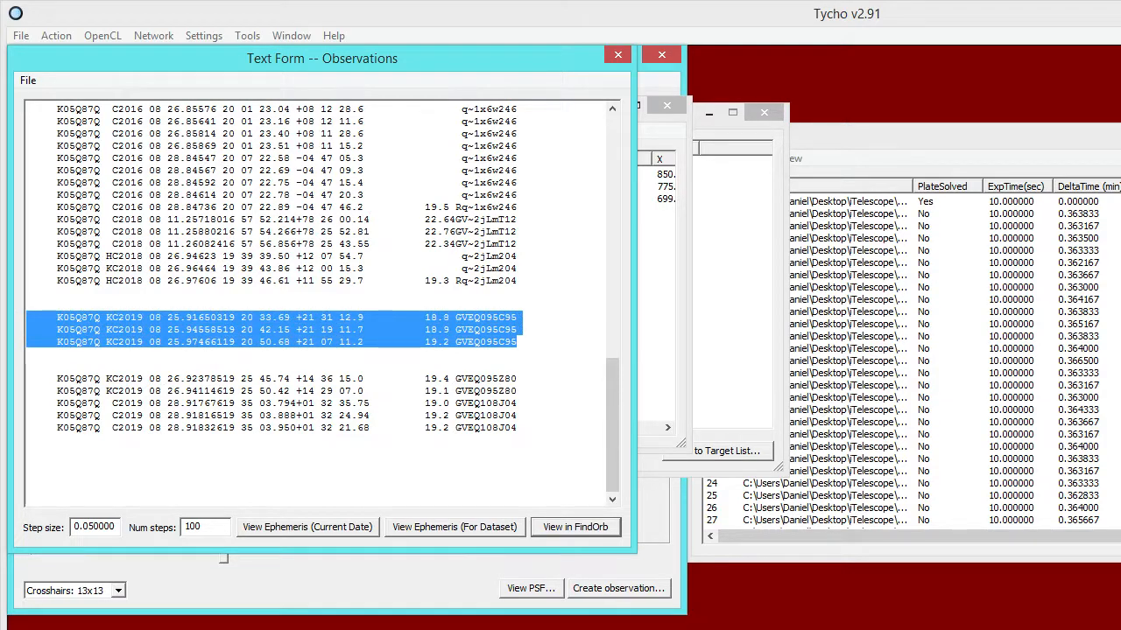
pyautogui.click(444, 317)
pyautogui.moveTo(531, 431); pyautogui.dragTo(29, 235)
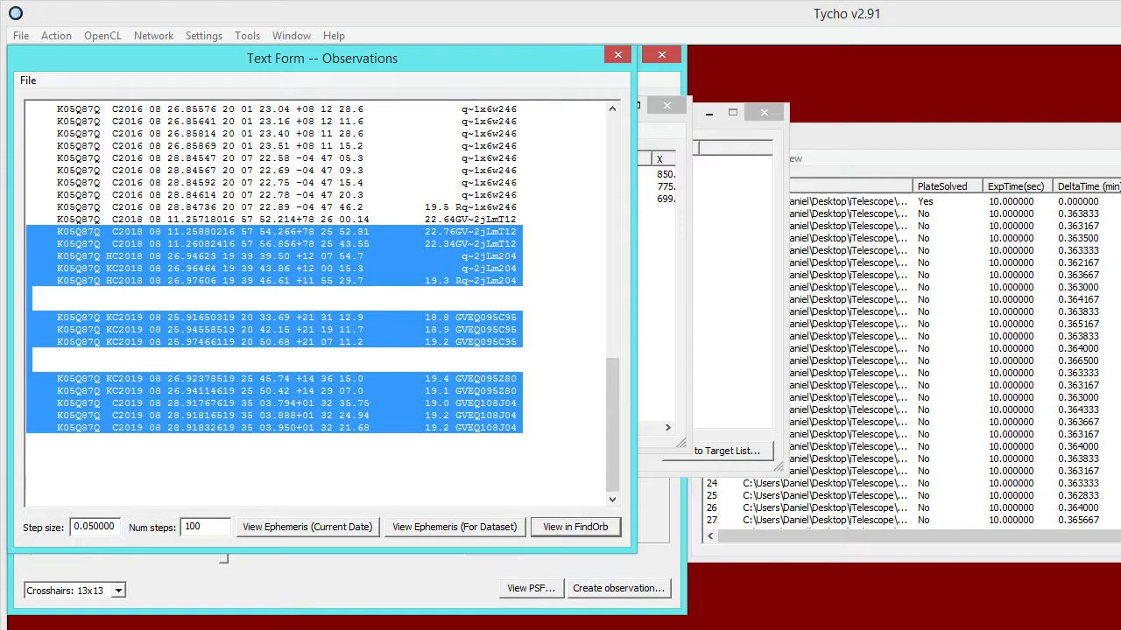
pyautogui.click(445, 454)
pyautogui.click(579, 527)
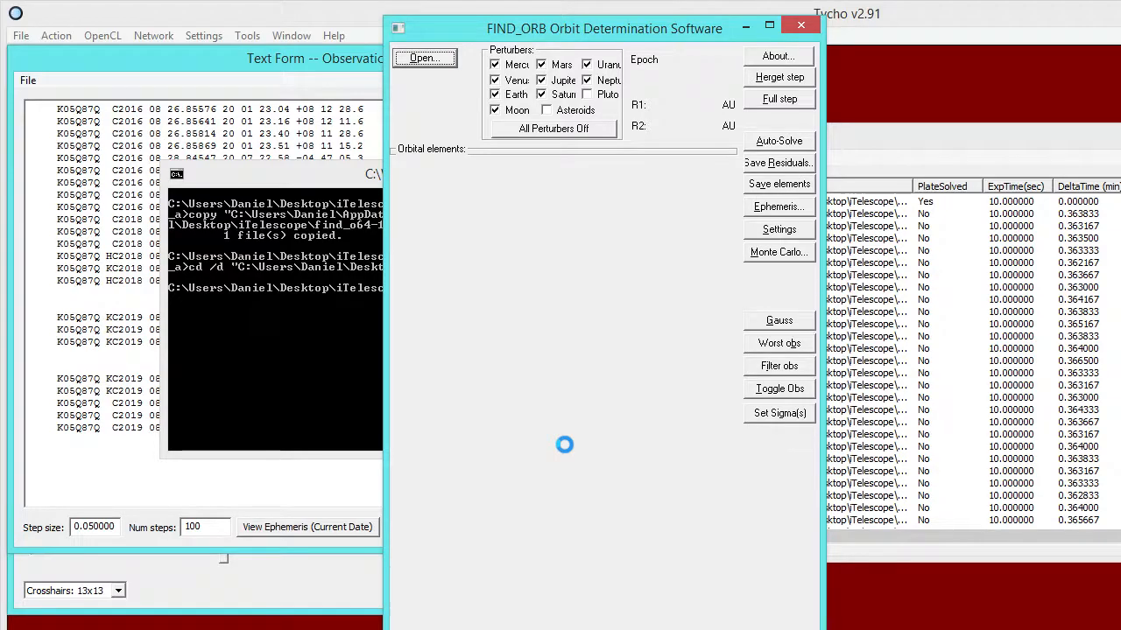
# Examine the initial residuals of the three older 2019 August 25 C95 observations in the orbit solution.
pyautogui.scroll(-10, 708, 518)
pyautogui.scroll(-7, 708, 519)
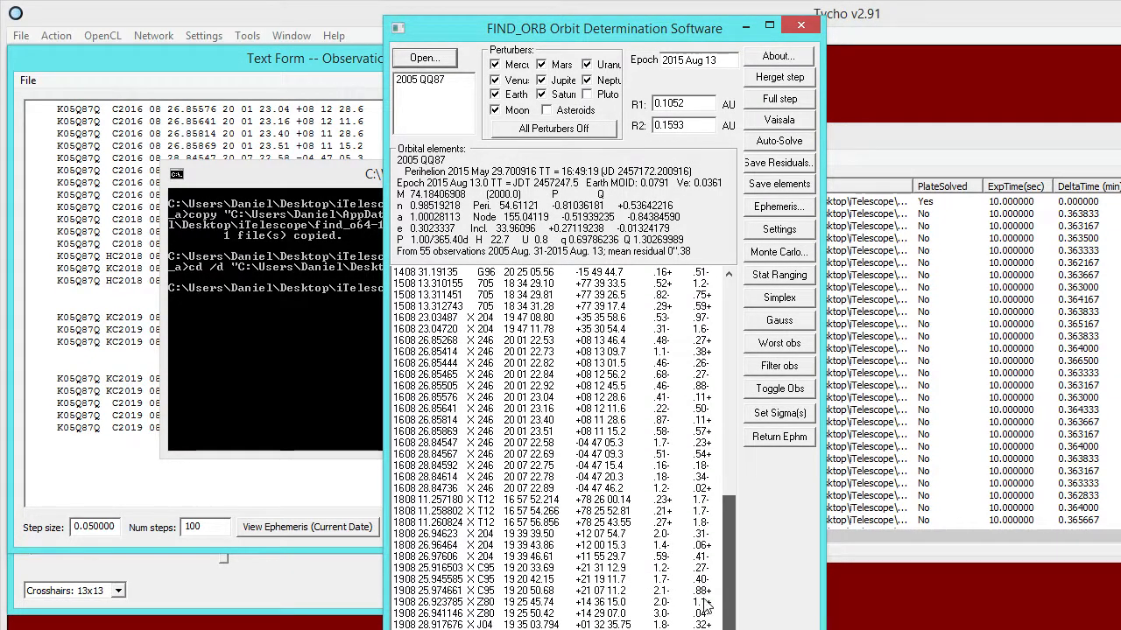
pyautogui.click(495, 568)
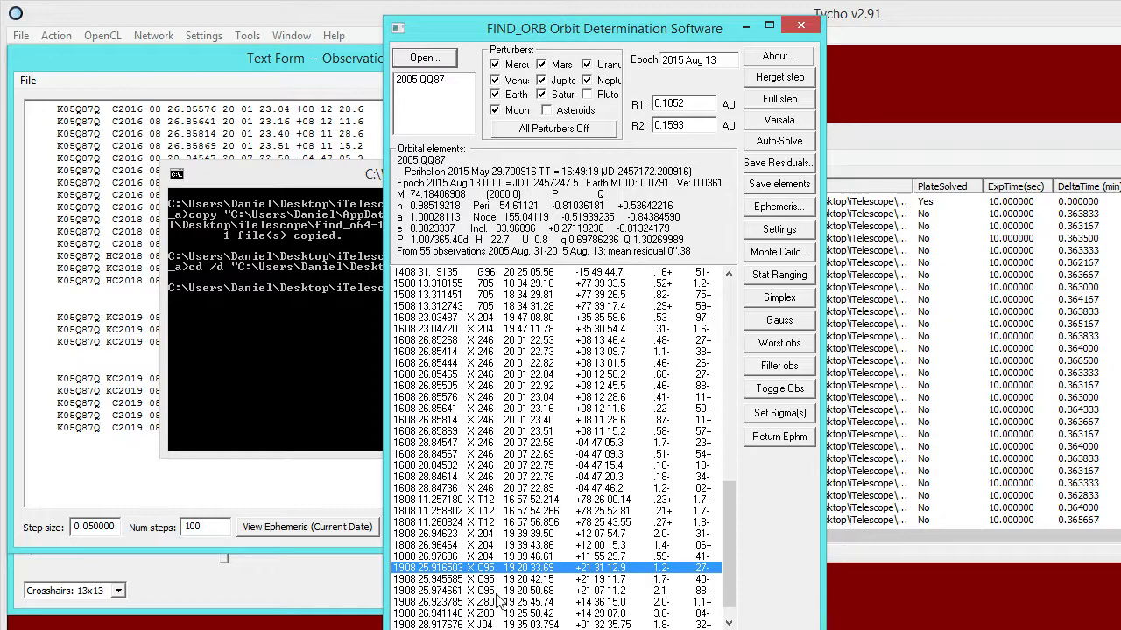
pyautogui.keyDown('shift'); pyautogui.click(499, 592); pyautogui.keyUp('shift')
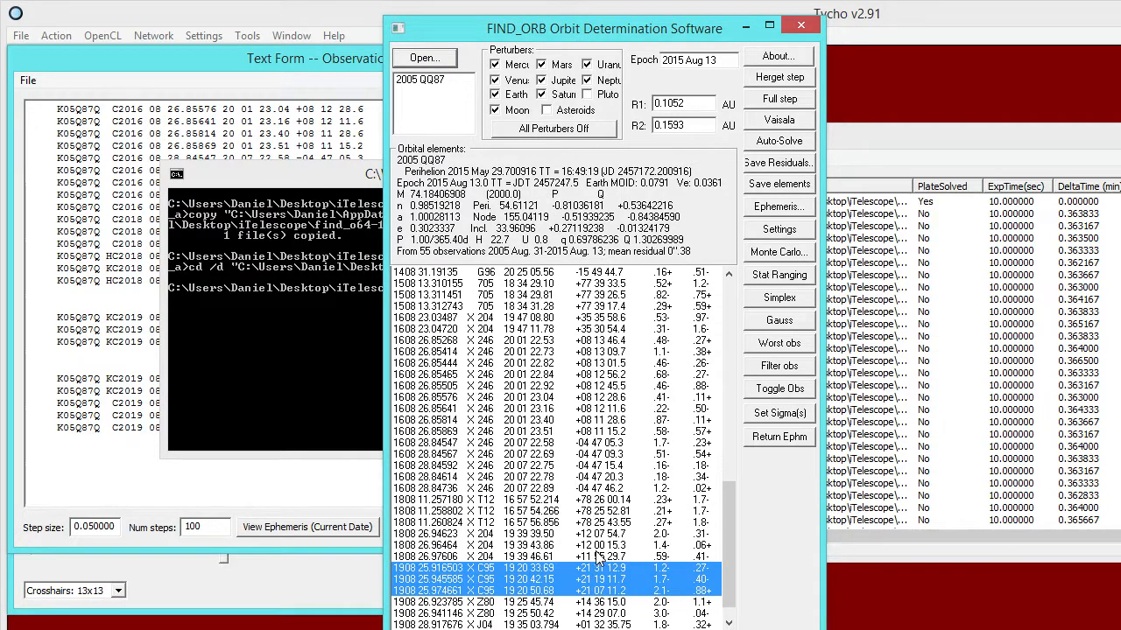
pyautogui.click(671, 581)
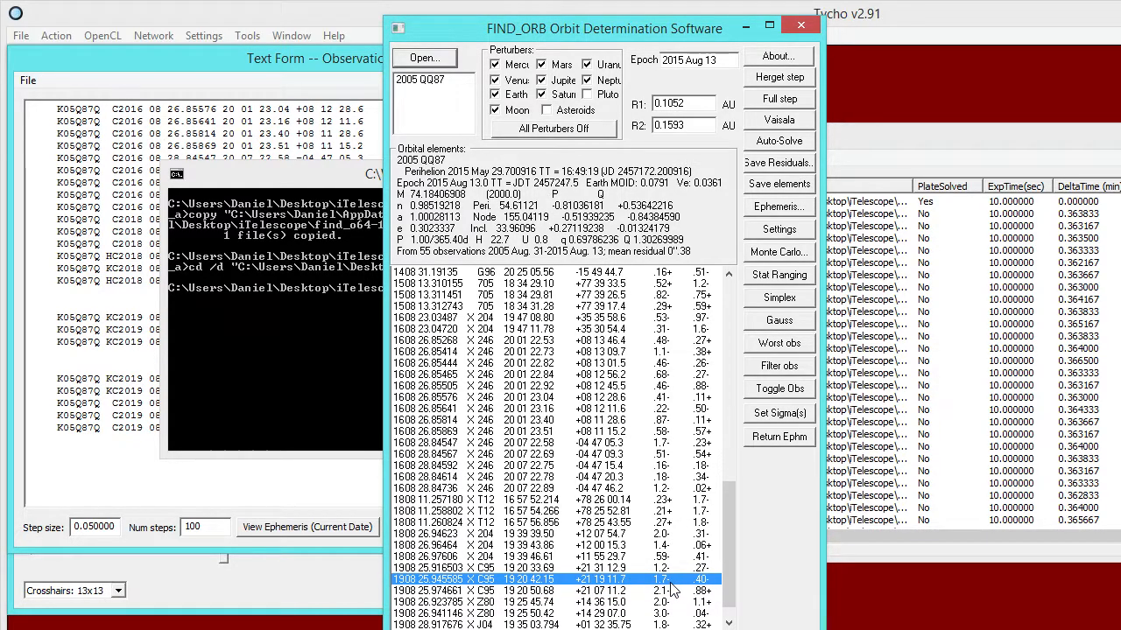
# Filter the observations repeatedly until the orbit solution settles, checking the C95 residuals between passes.
pyautogui.click(782, 372)
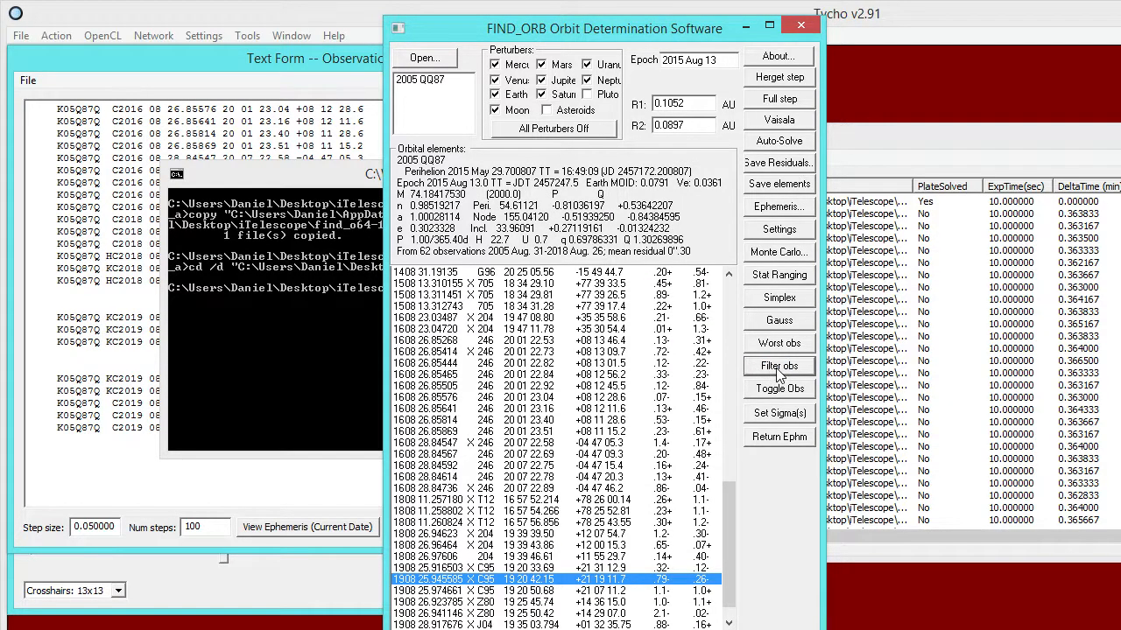
pyautogui.click(668, 590)
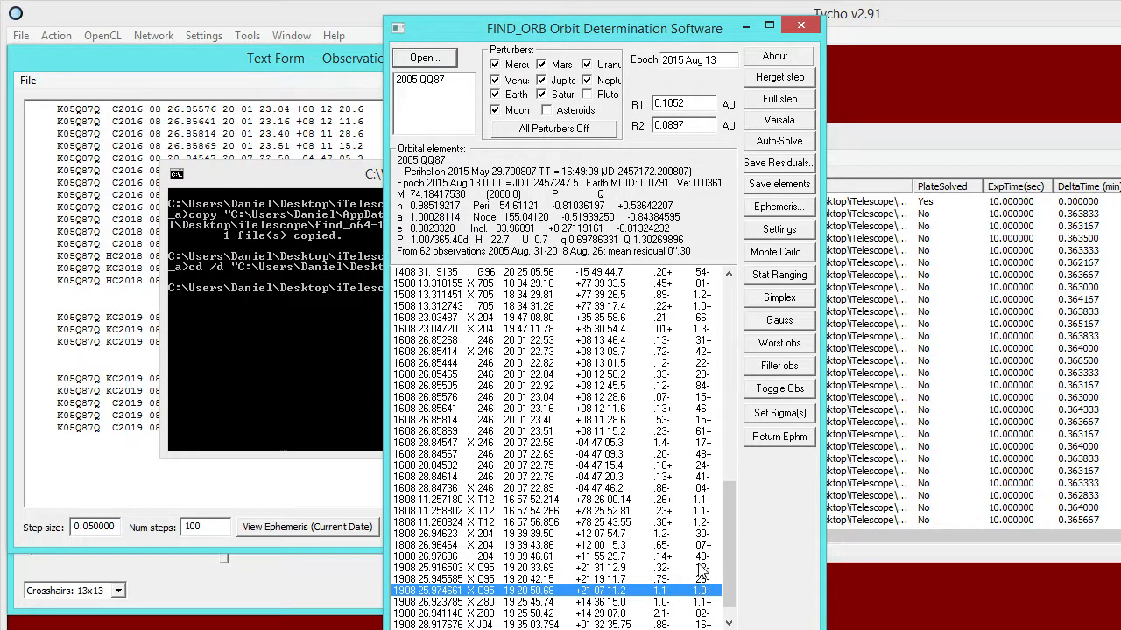
pyautogui.click(769, 367)
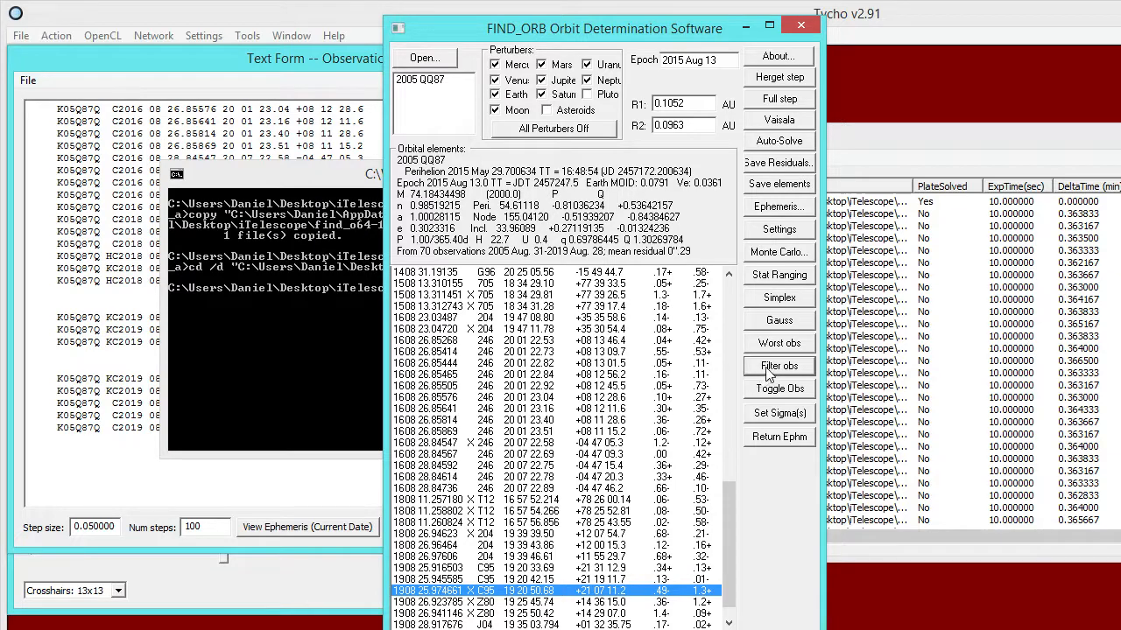
pyautogui.click(769, 371)
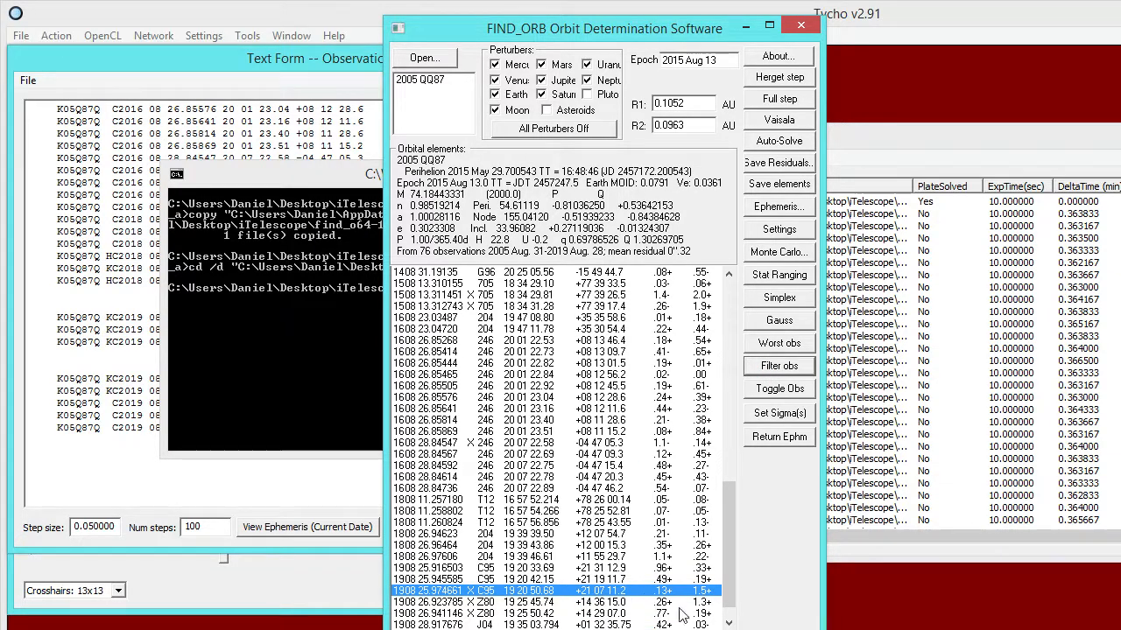
pyautogui.scroll(-1, 723, 589)
pyautogui.click(782, 367)
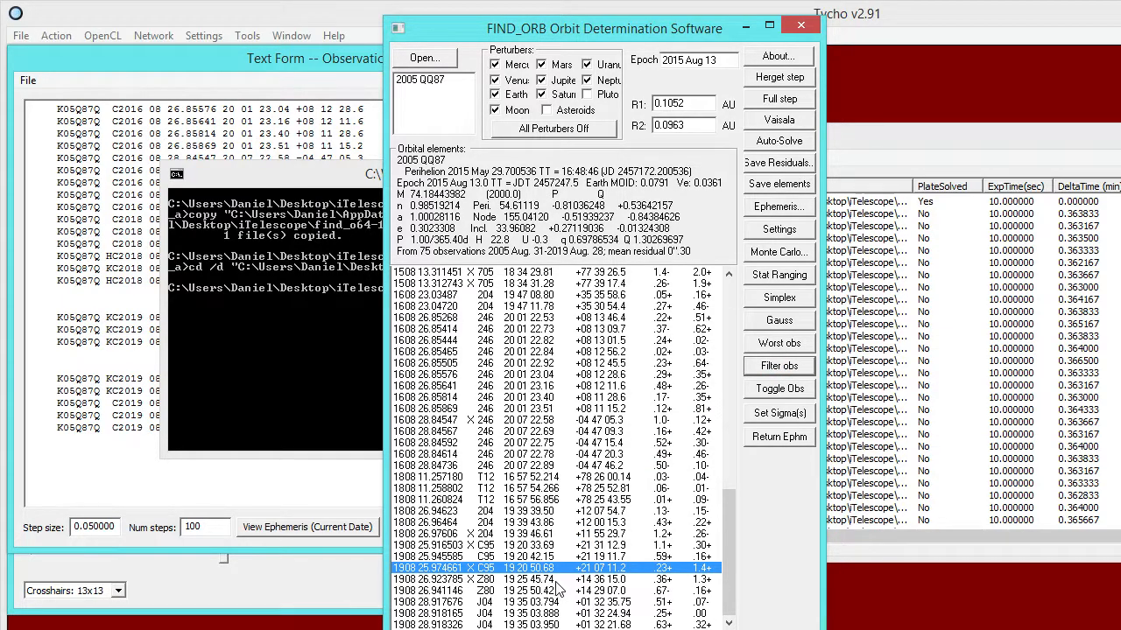
pyautogui.click(776, 369)
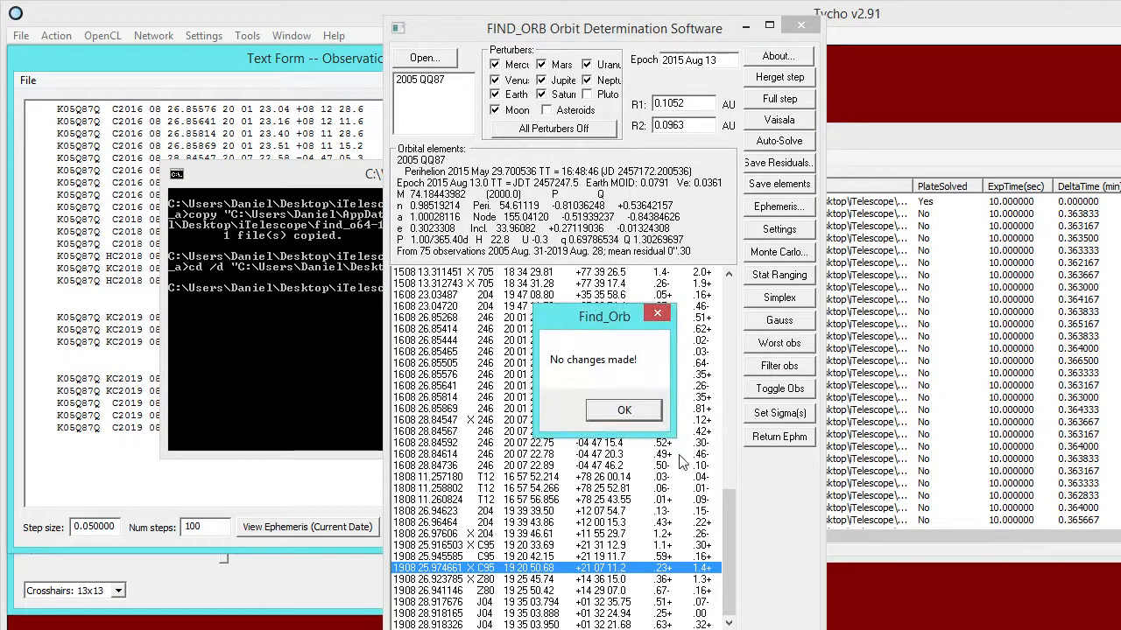
pyautogui.click(622, 411)
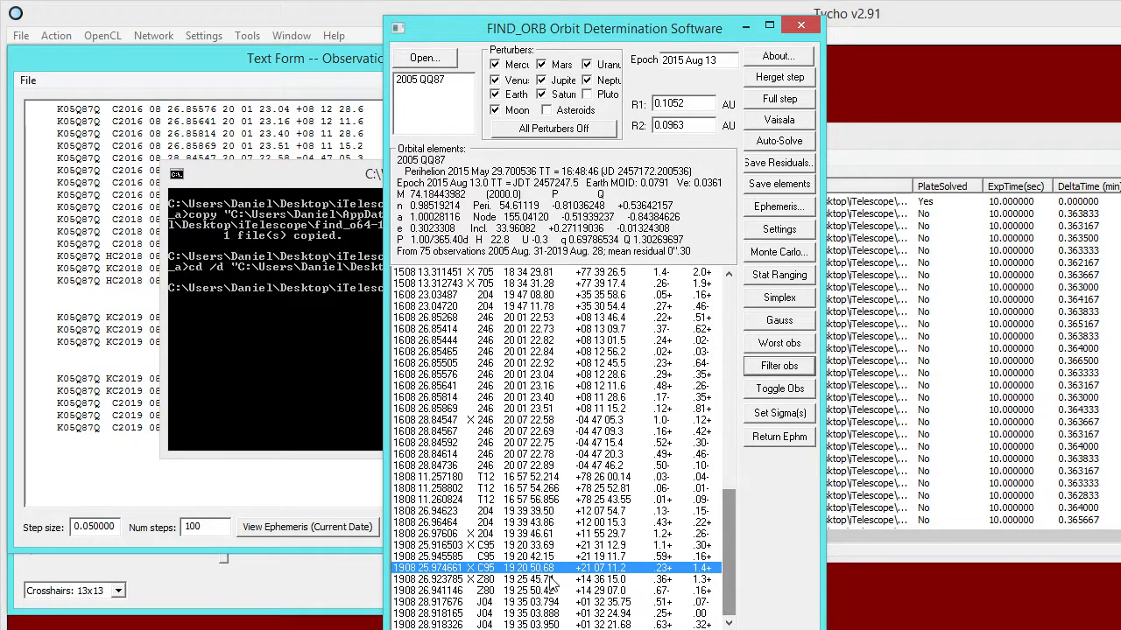
# Compare the filtered residuals of the three older C95 observations, and close Find_Orb.
pyautogui.click(512, 546)
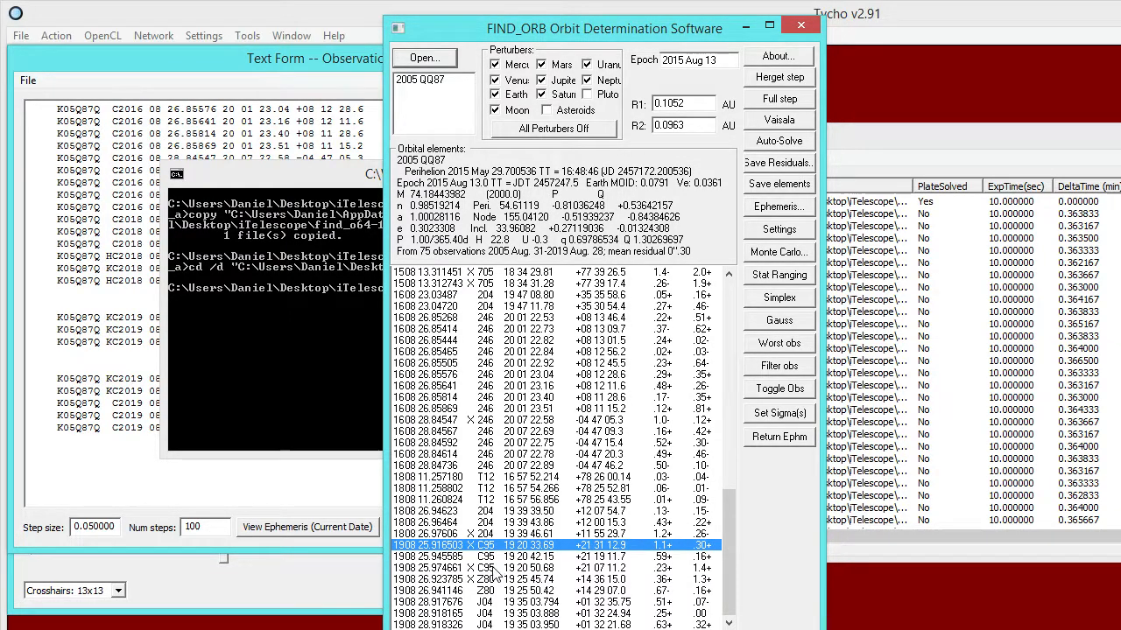
pyautogui.keyDown('shift'); pyautogui.click(492, 567); pyautogui.keyUp('shift')
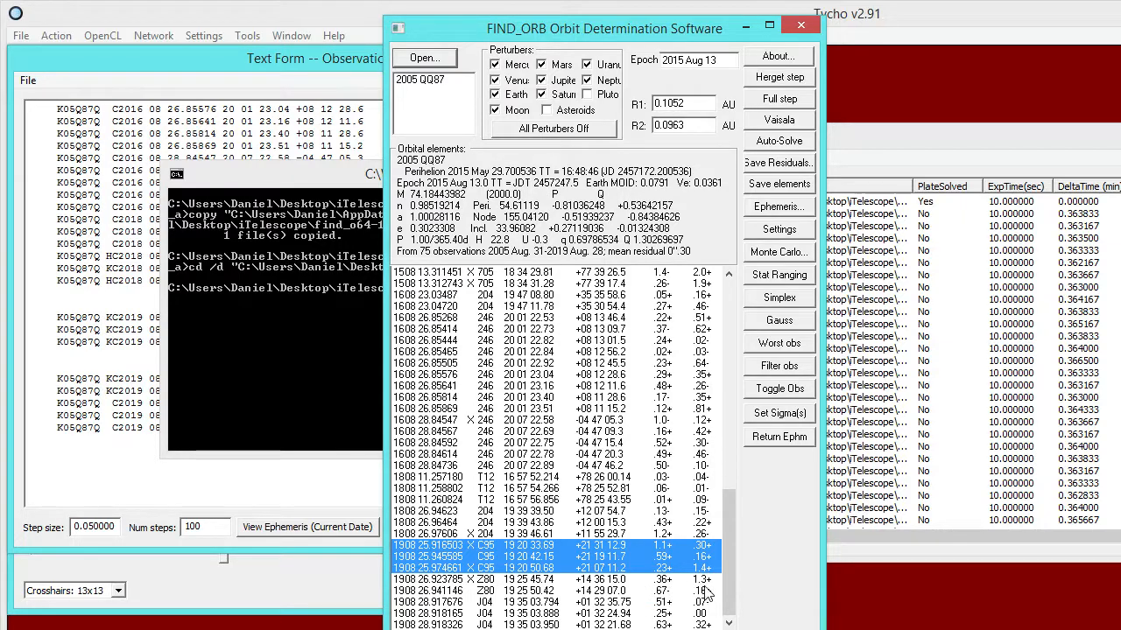
pyautogui.click(531, 548)
pyautogui.keyDown('shift'); pyautogui.click(542, 567); pyautogui.keyUp('shift')
pyautogui.click(791, 27)
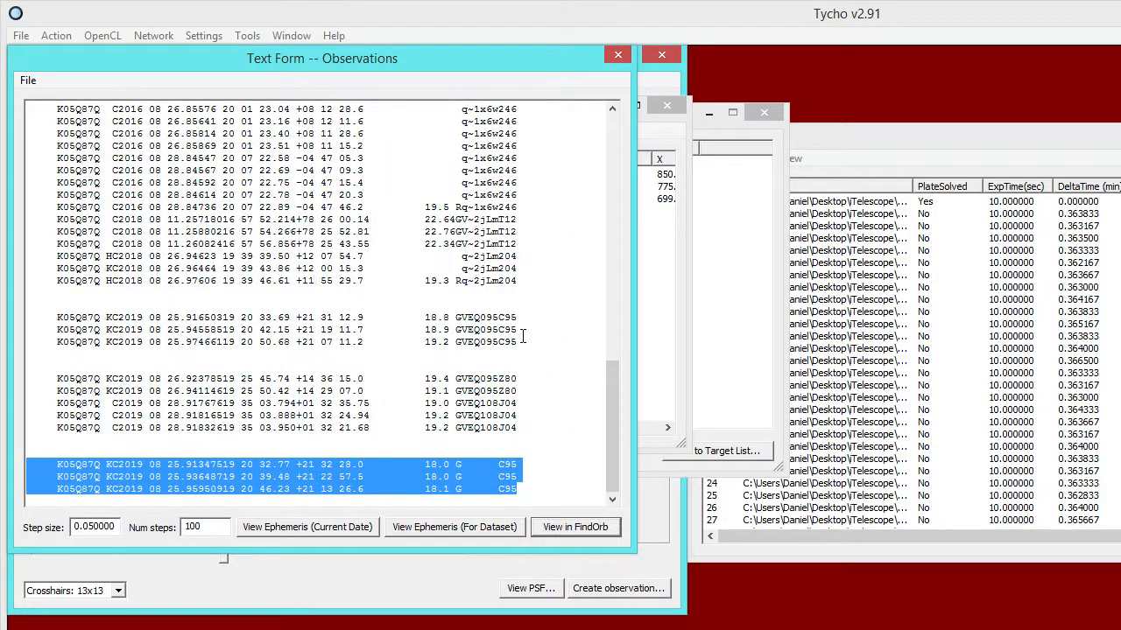
# Delete the three older 2019 08 25 C95 observations from the text, keeping the new ones, and open the set in FindOrb.
pyautogui.moveTo(522, 341); pyautogui.dragTo(26, 317)
pyautogui.press('Delete')
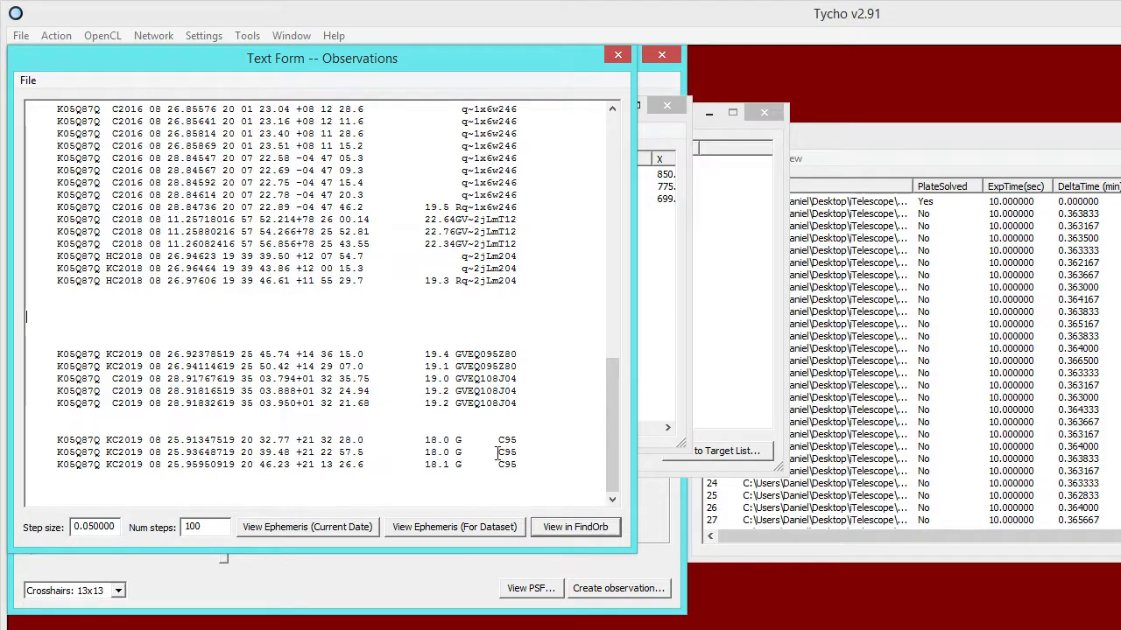
pyautogui.click(569, 529)
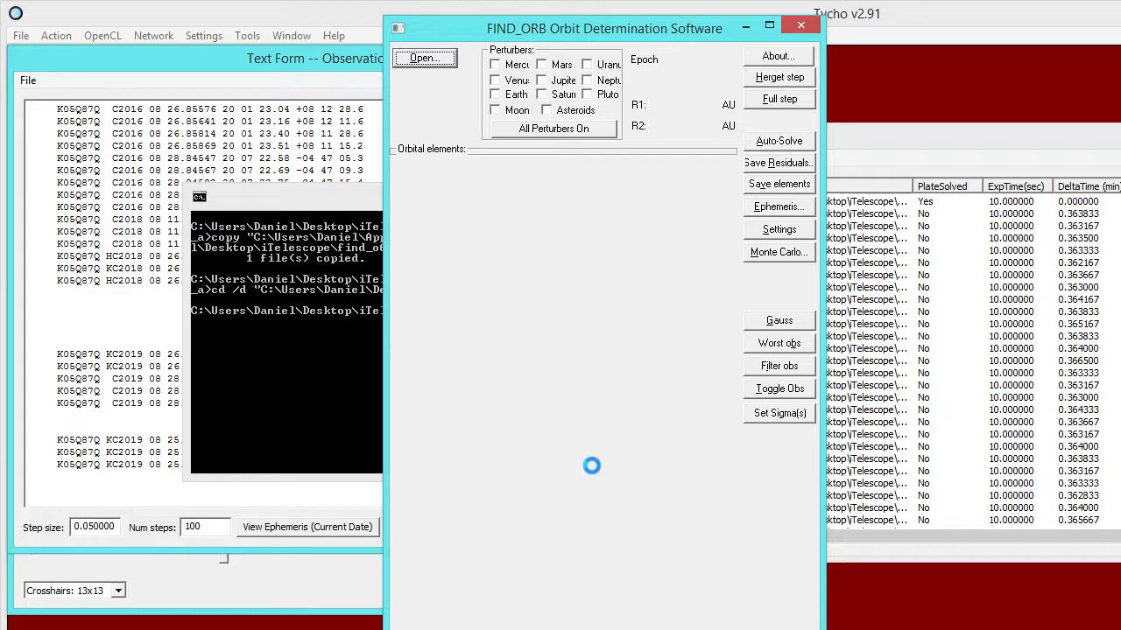
# Show the new 2019 August 25 C95 observations in the orbit solution and run four filtering passes on the observations.
pyautogui.moveTo(734, 399); pyautogui.dragTo(733, 612)
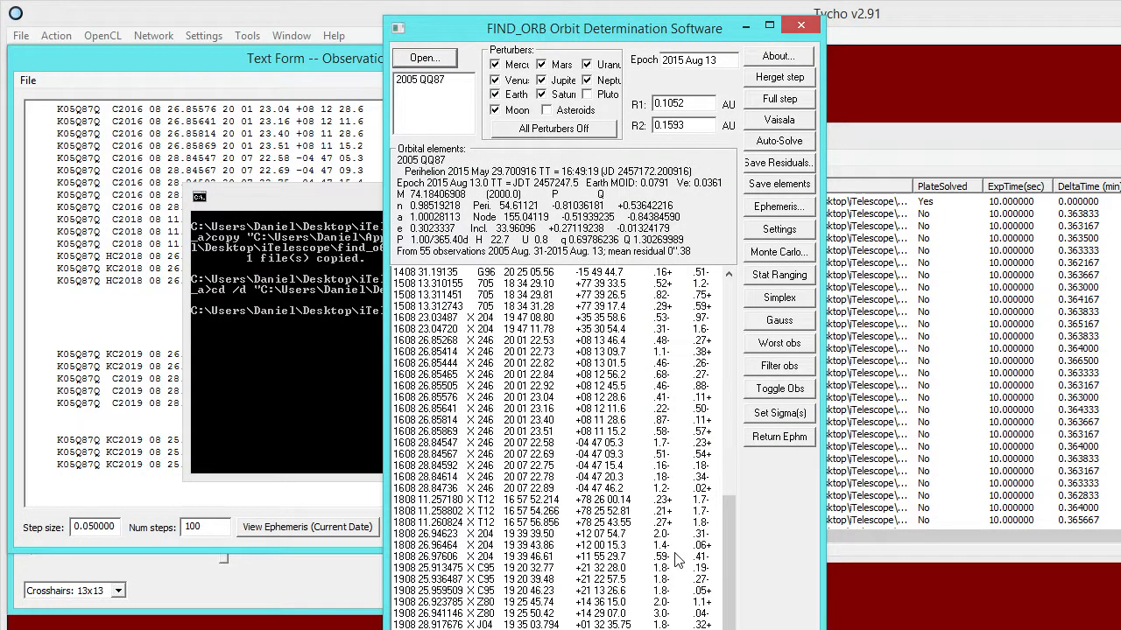
pyautogui.click(774, 371)
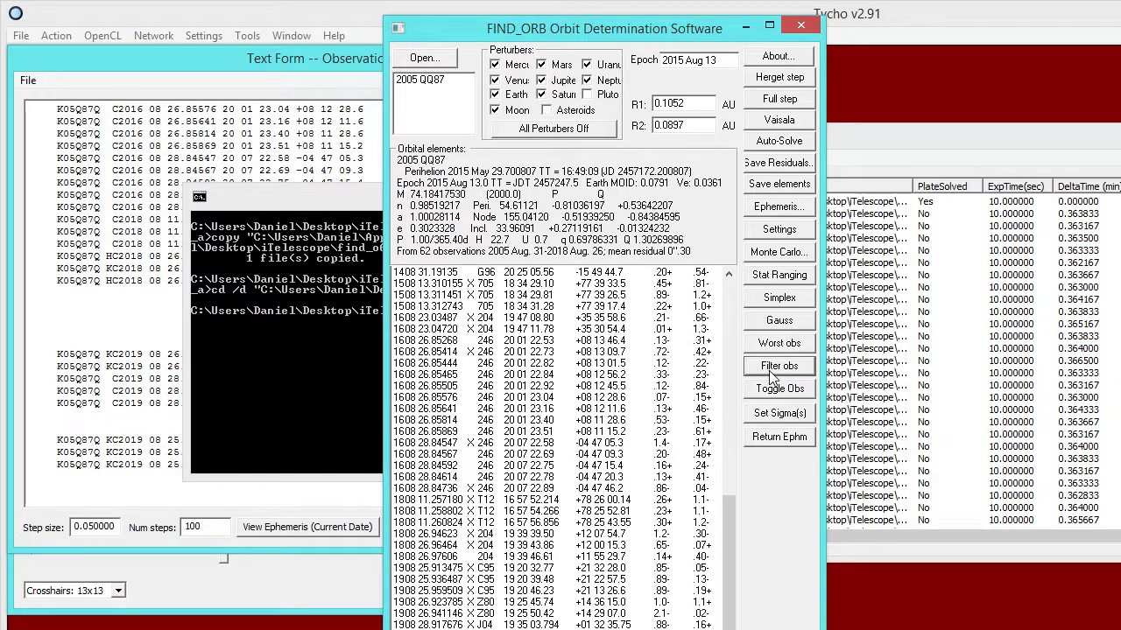
pyautogui.click(772, 371)
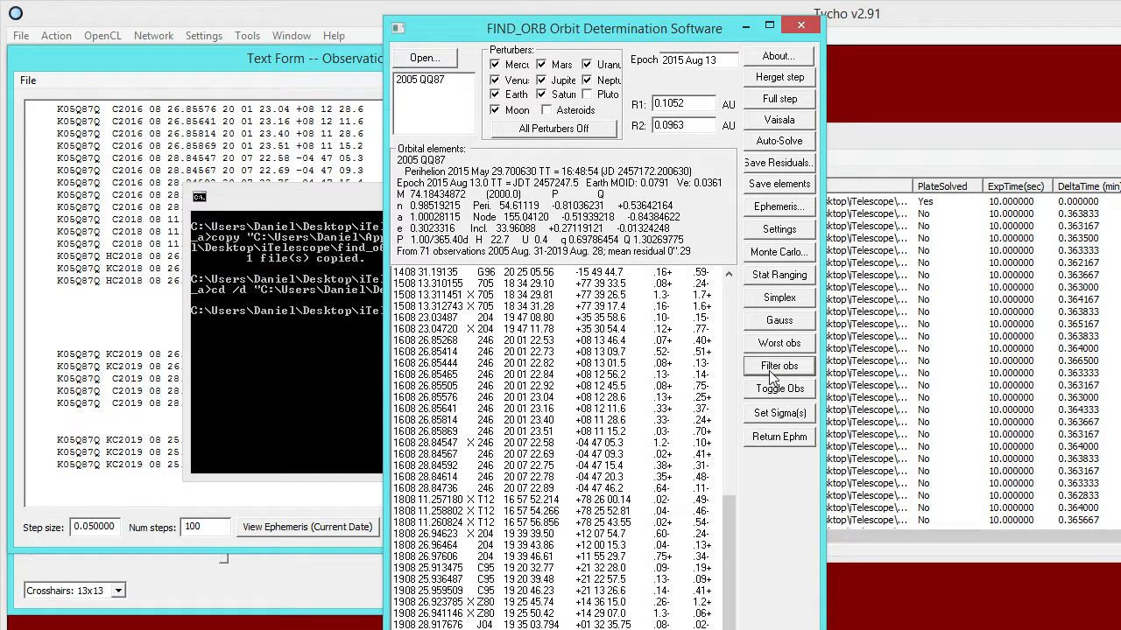
pyautogui.click(772, 371)
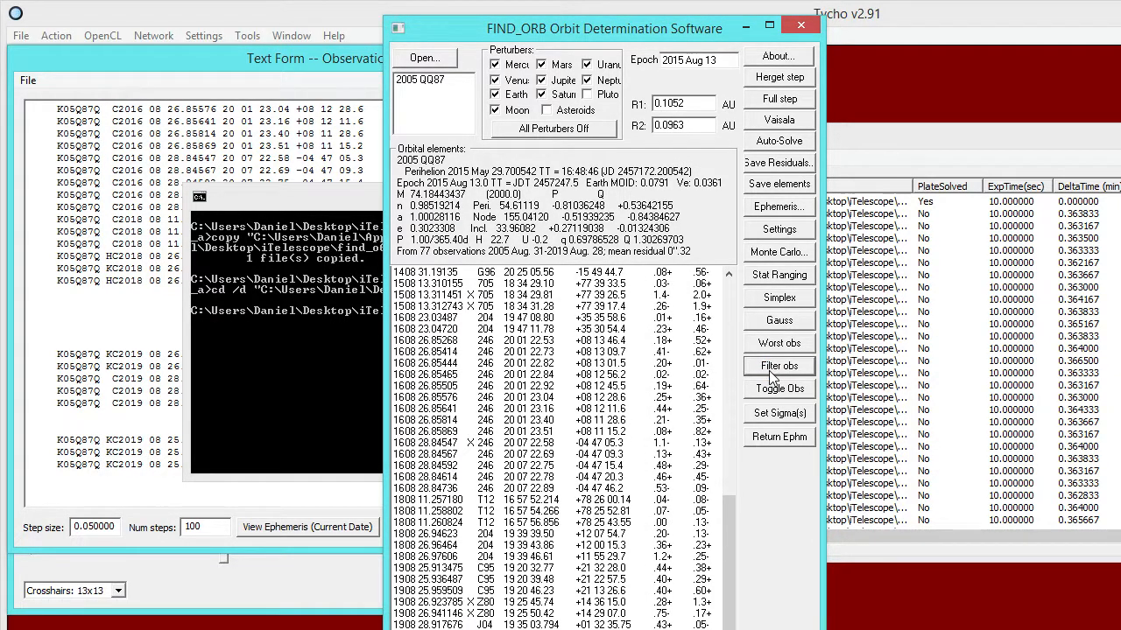
pyautogui.click(772, 371)
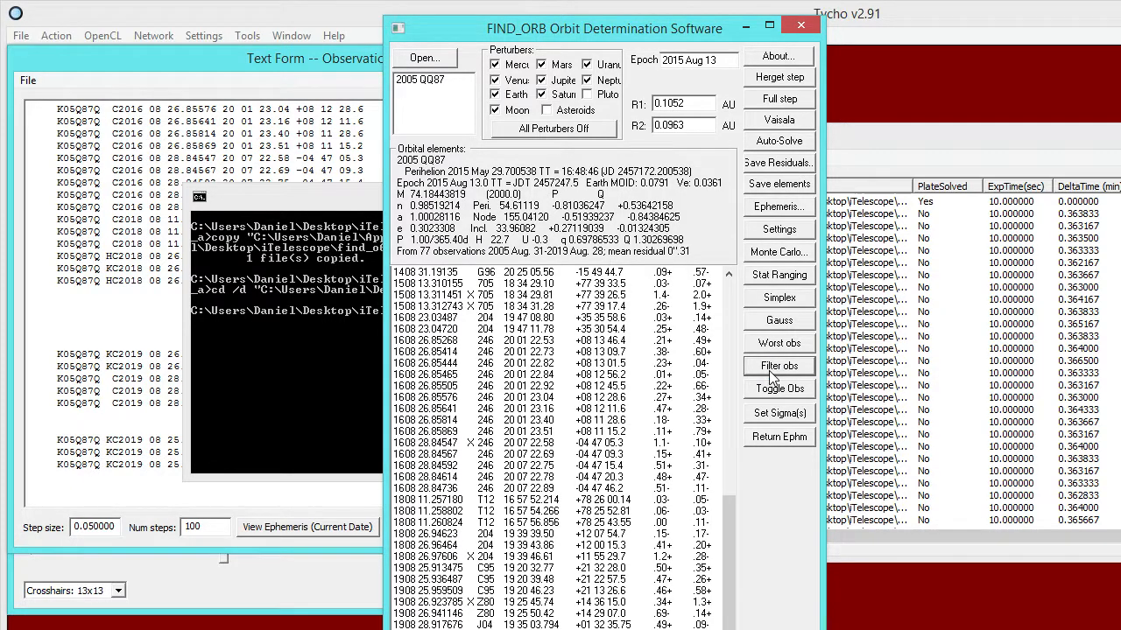
# Filter the observations again, select the three new 2019 August 25 C95 observations to compare their residuals, and close Find_Orb.
pyautogui.click(772, 371)
pyautogui.click(640, 418)
pyautogui.click(488, 569)
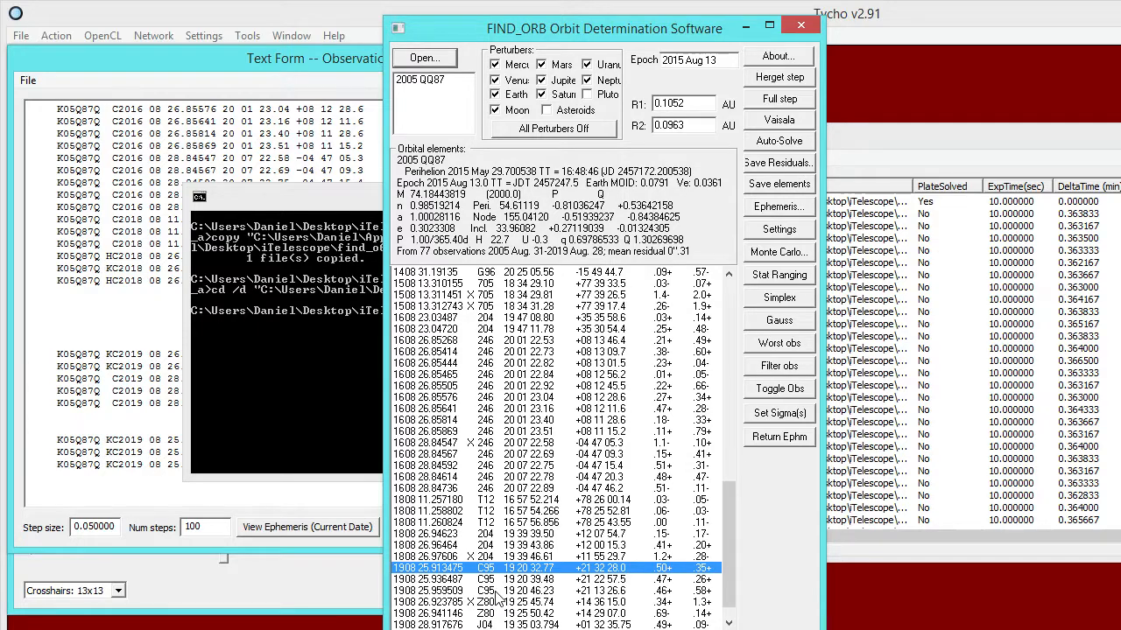
pyautogui.keyDown('shift'); pyautogui.click(495, 592); pyautogui.keyUp('shift')
pyautogui.scroll(-1, 727, 570)
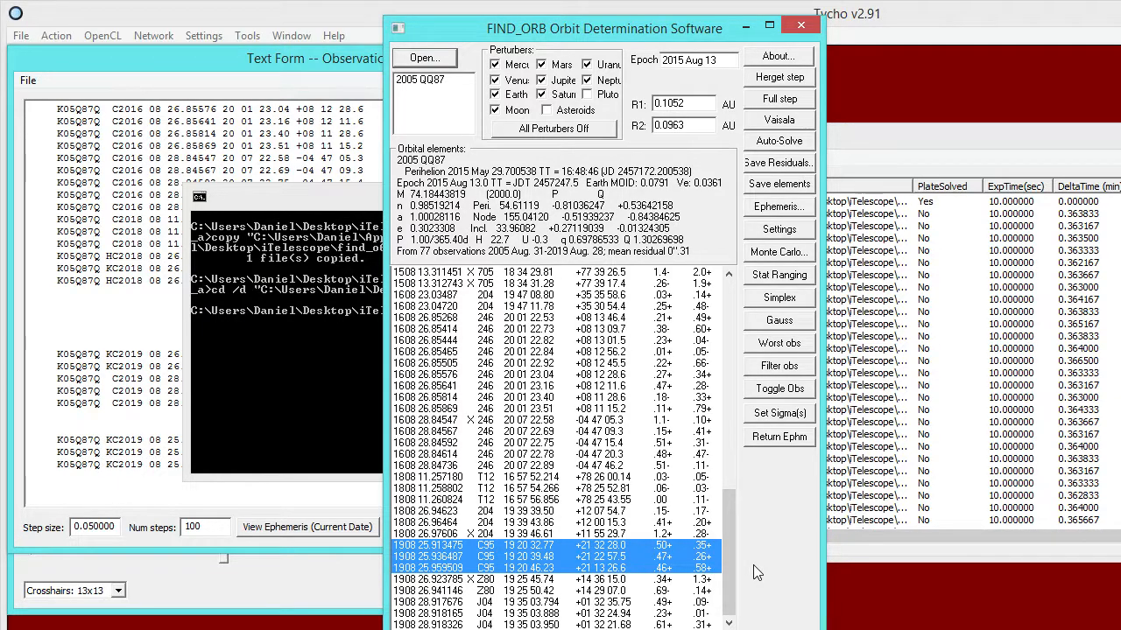
pyautogui.click(800, 25)
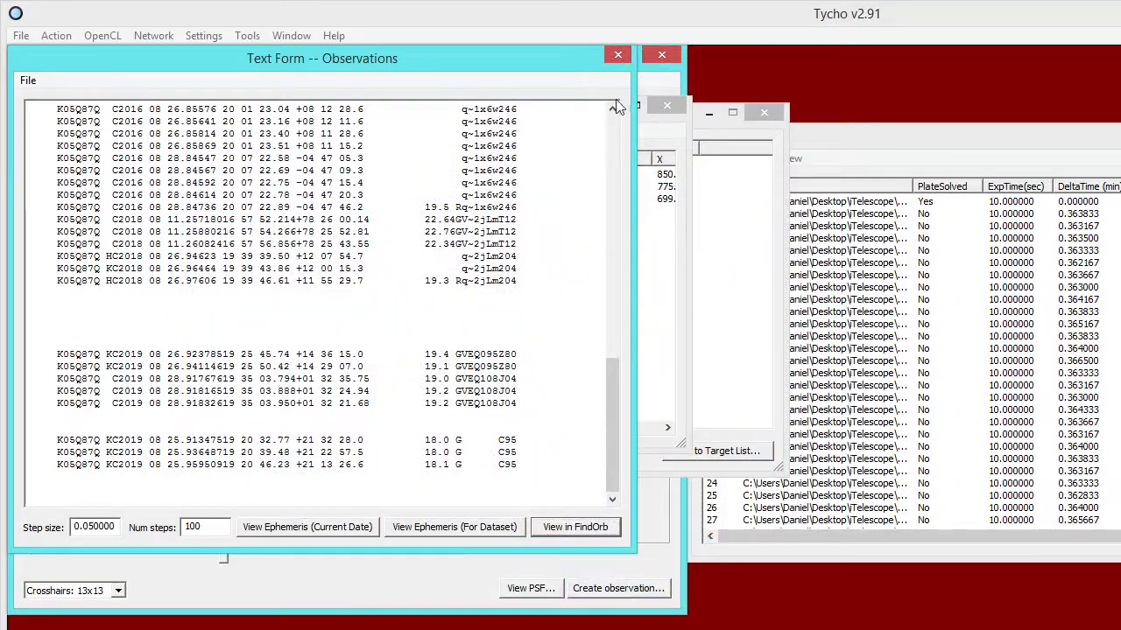
# Close the observation text form and the all-targets observation list, and move the single-target observation list clear of the Image Viewer.
pyautogui.moveTo(580, 57); pyautogui.dragTo(724, 151)
pyautogui.click(784, 147)
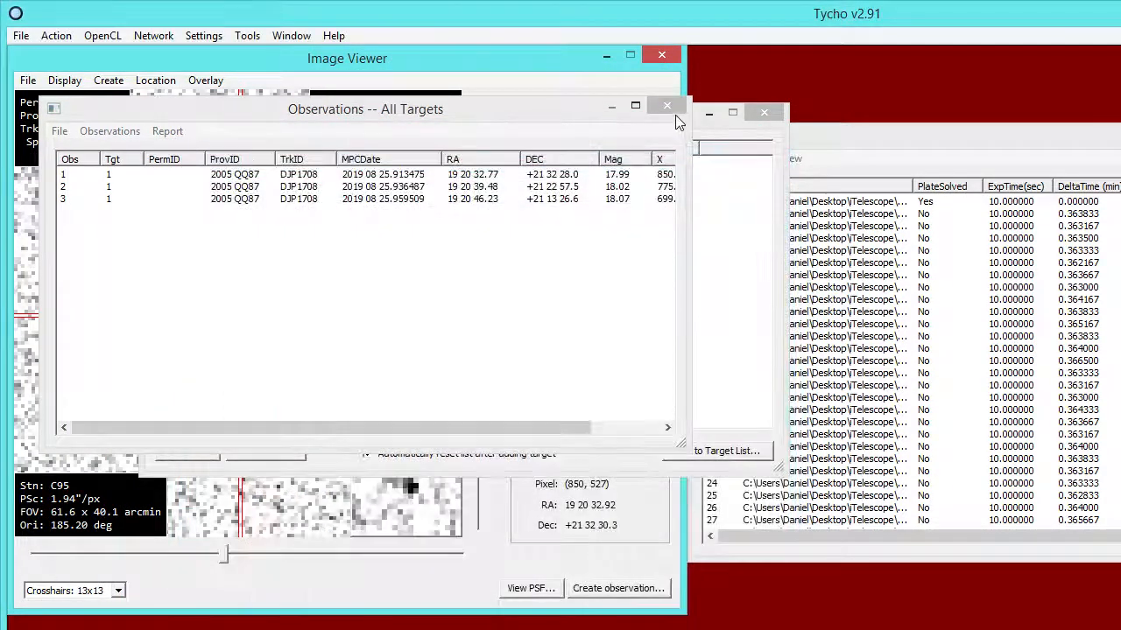
pyautogui.click(664, 107)
pyautogui.moveTo(577, 122); pyautogui.dragTo(986, 356)
pyautogui.moveTo(548, 69); pyautogui.dragTo(566, 91)
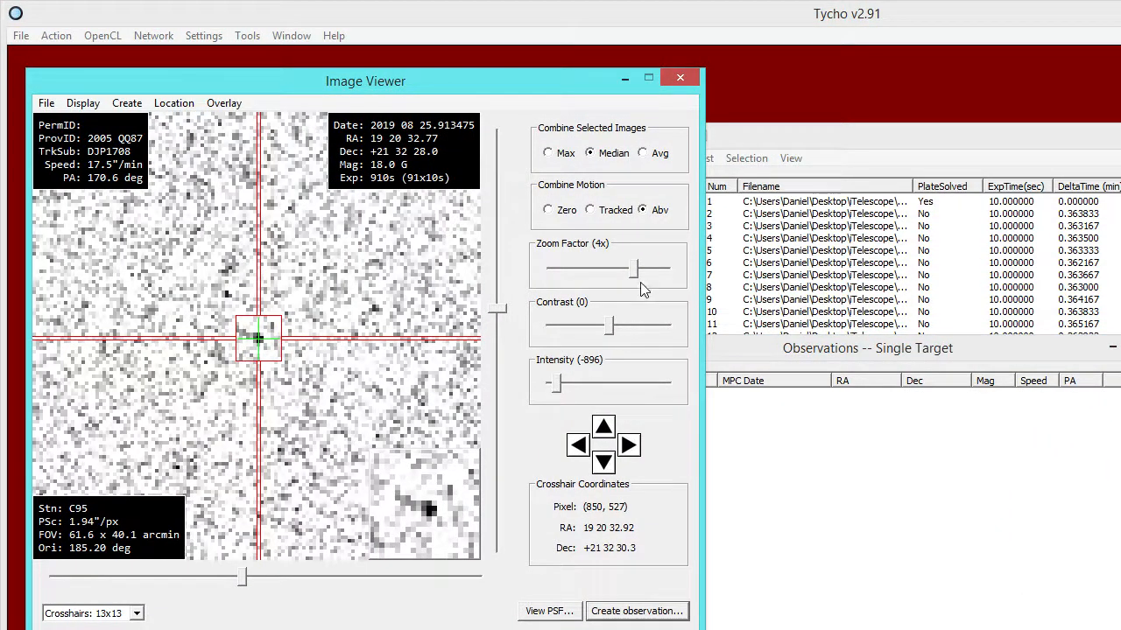
pyautogui.moveTo(635, 277)
pyautogui.mouseDown()
pyautogui.moveTo(582, 277)
pyautogui.moveTo(656, 280)
pyautogui.moveTo(631, 282)
pyautogui.mouseUp()
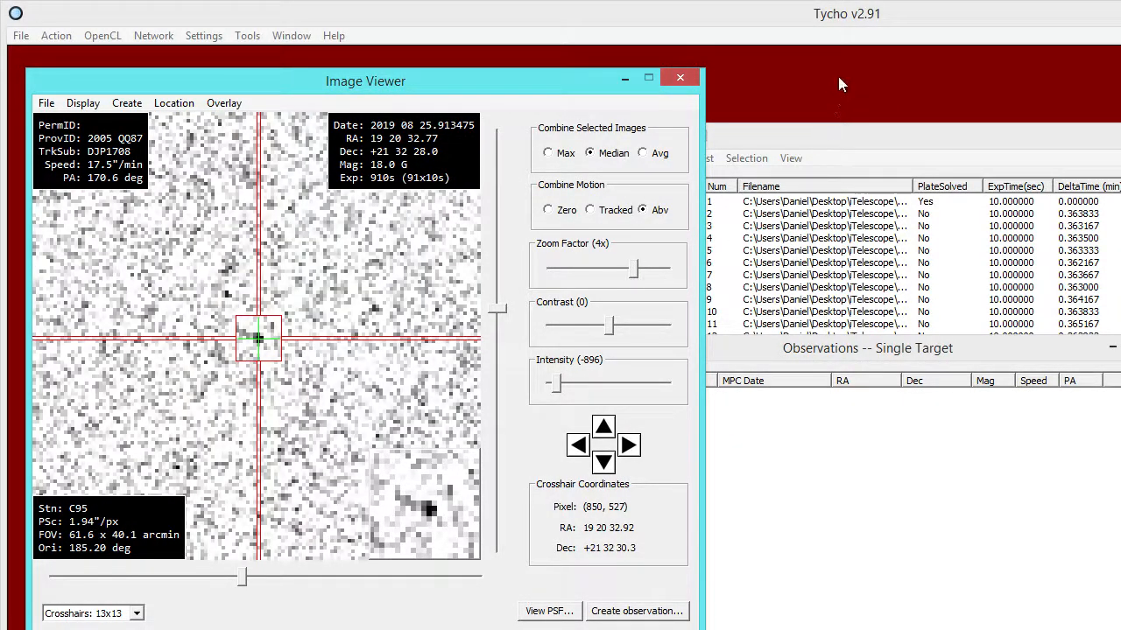